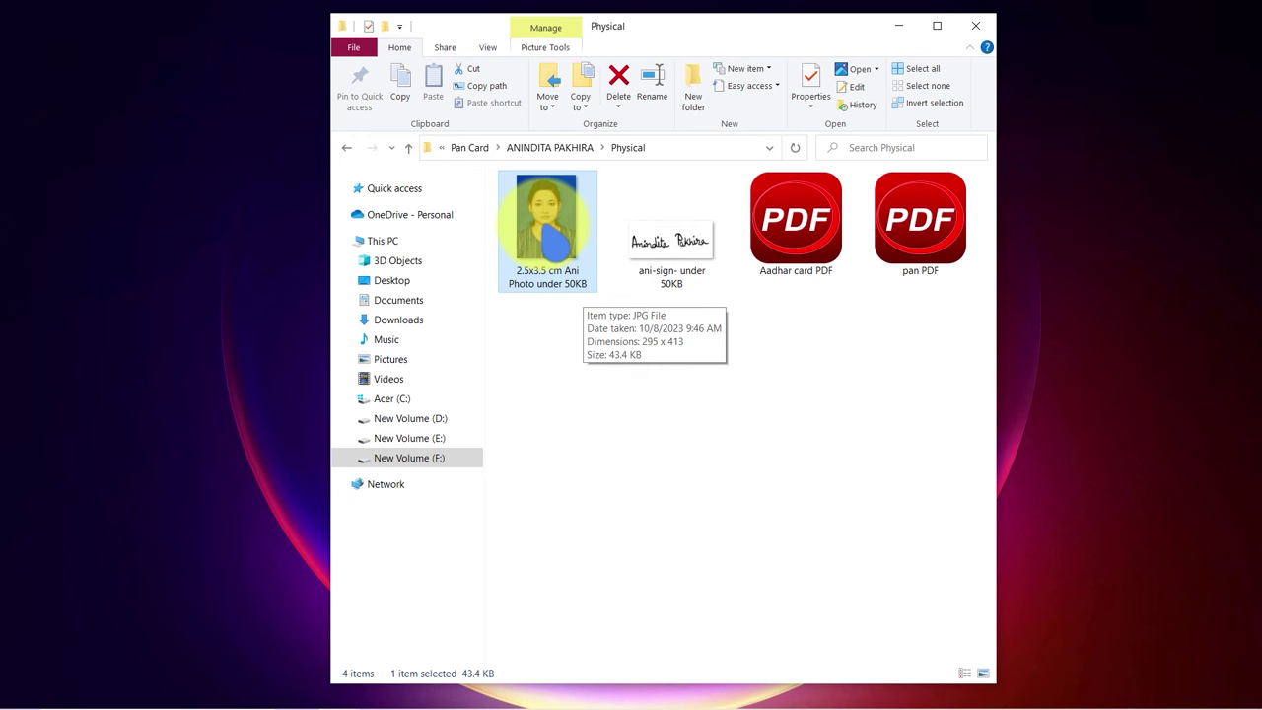
- Review the file details of the photo, signature, Aadhar card PDF and pan PDF in the Physical folder
click(609, 236)
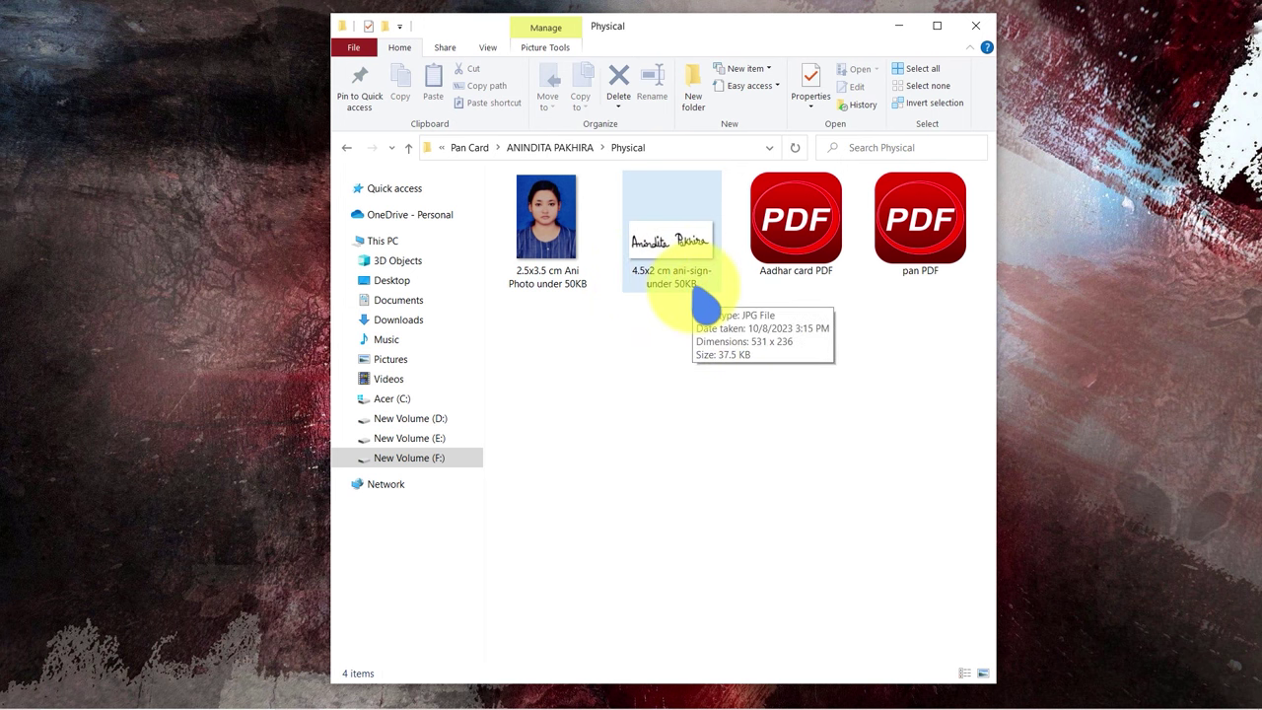
click(789, 267)
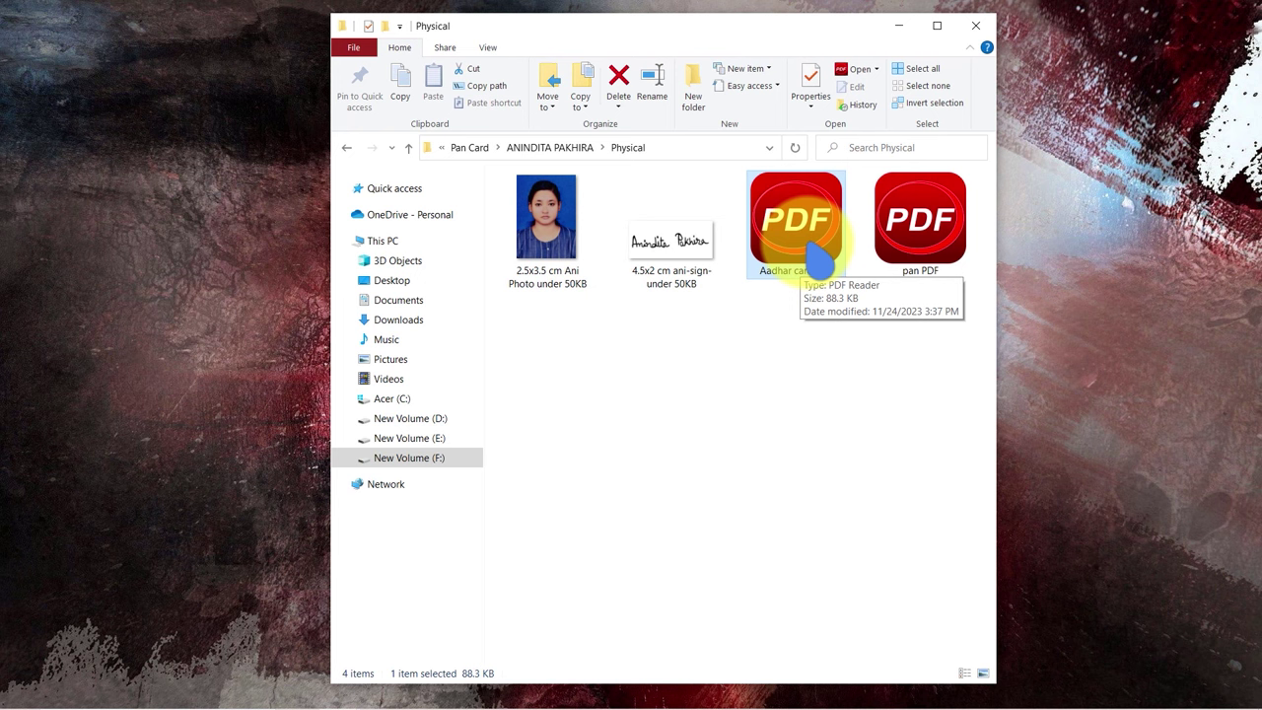
click(917, 237)
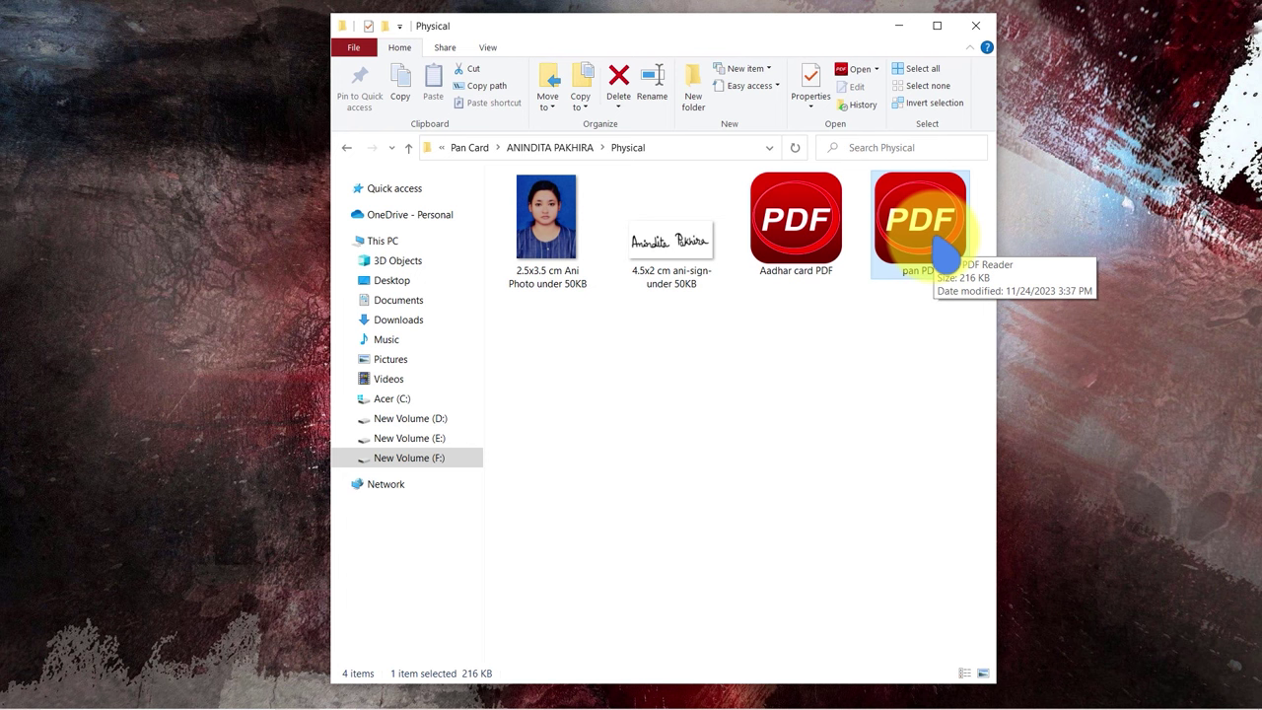
drag(822, 332, 535, 169)
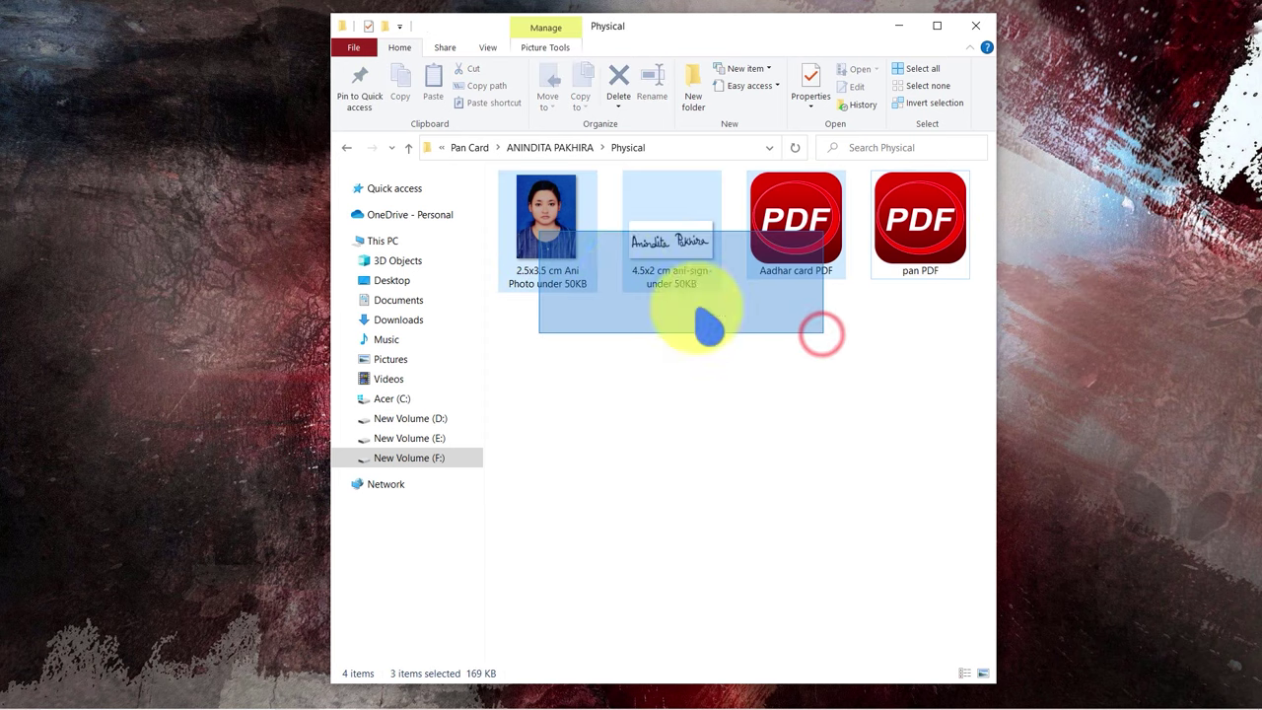
click(931, 232)
drag(909, 349, 549, 256)
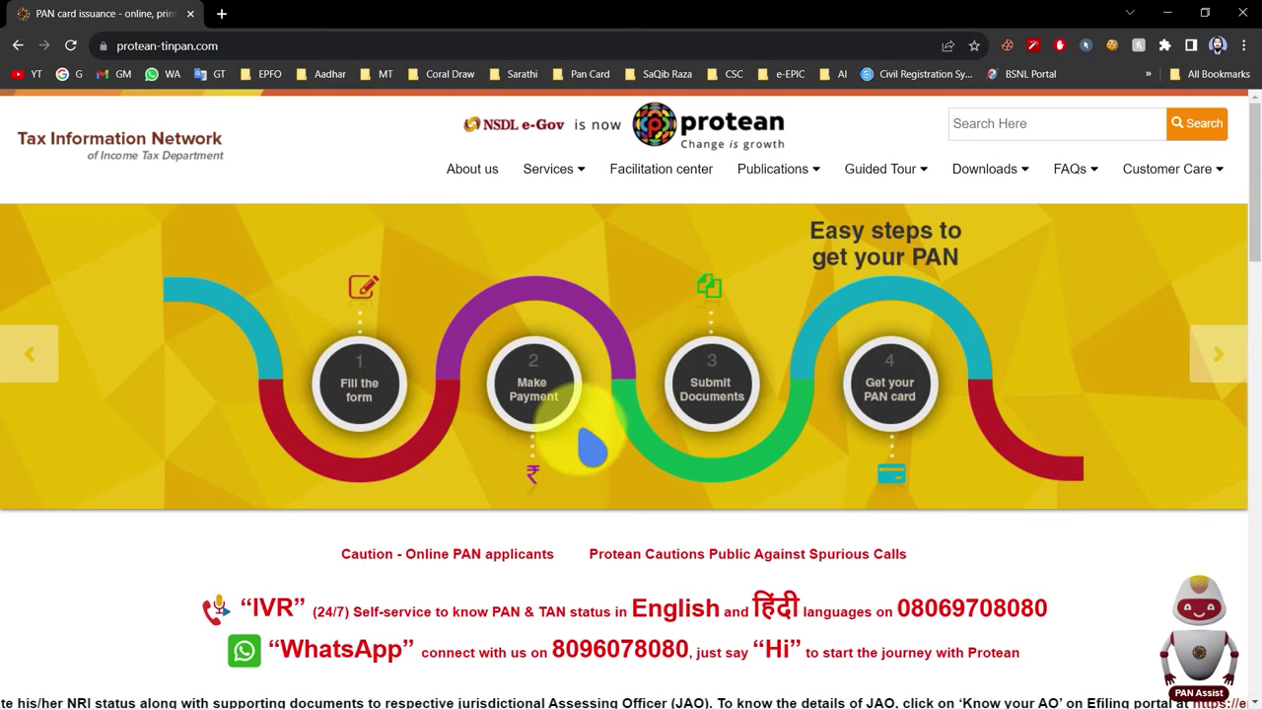
- Switch to the Protean PAN website in the browser and open the paperless PAN application from the Online PAN Services
scroll(552, 428, down, 5)
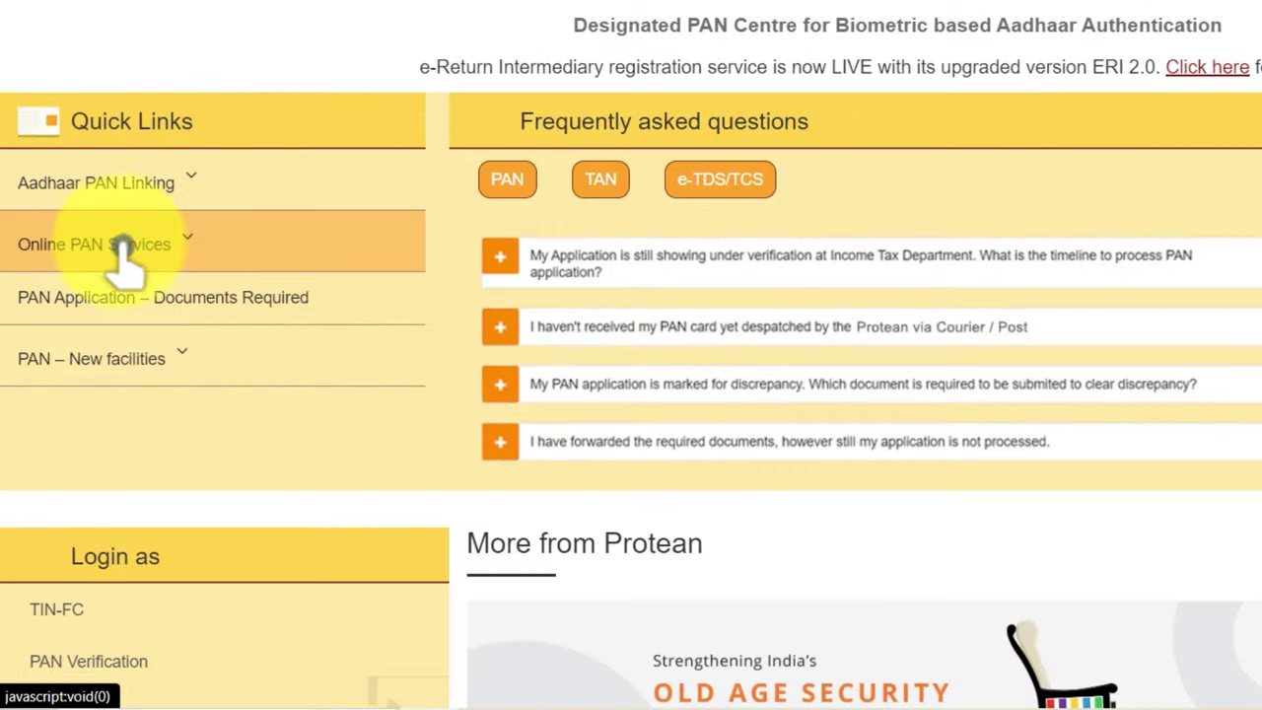
click(148, 242)
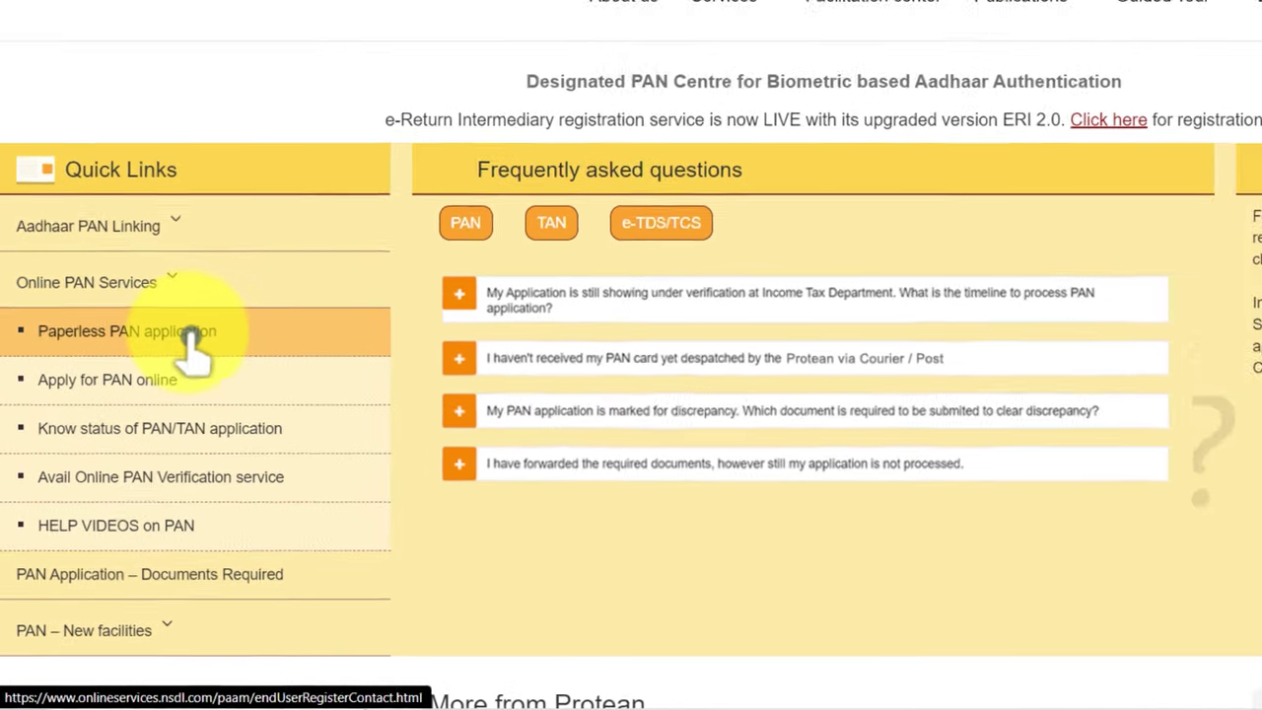
click(210, 297)
scroll(211, 261, down, 2)
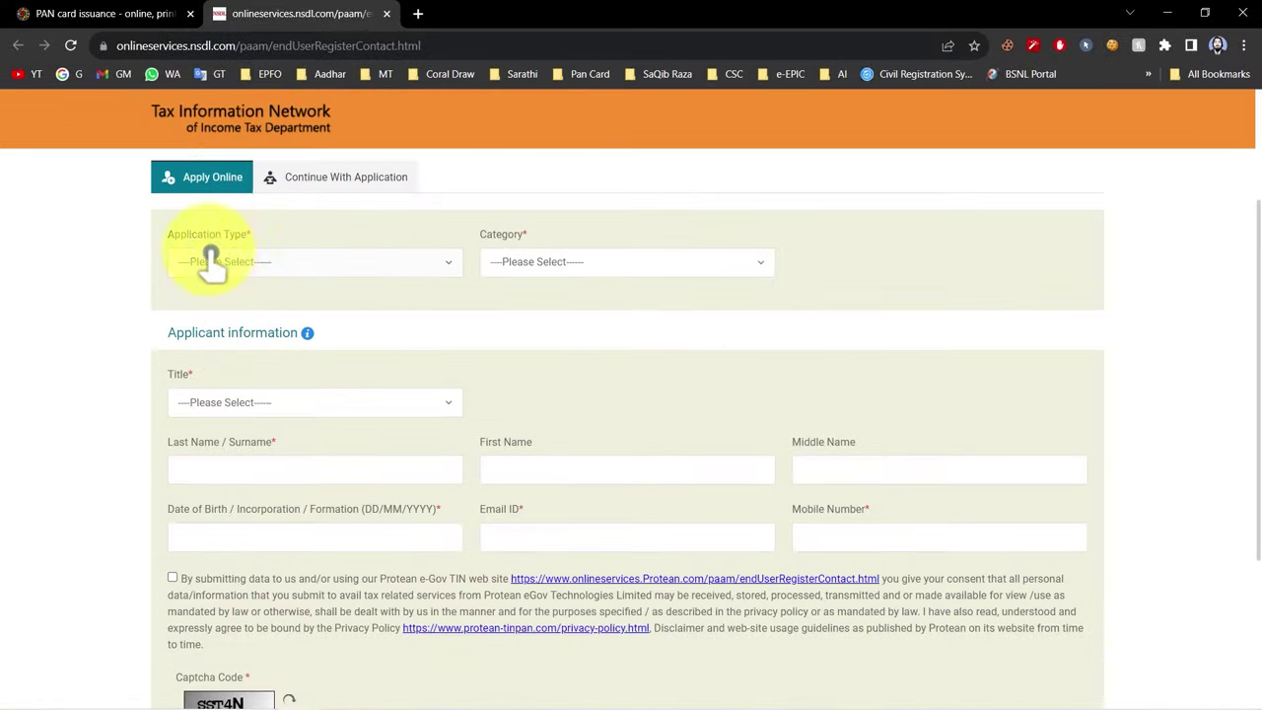
- Set the application type to Changes or Correction in existing PAN Data / Reprint of PAN Card and the category to INDIVIDUAL
click(305, 264)
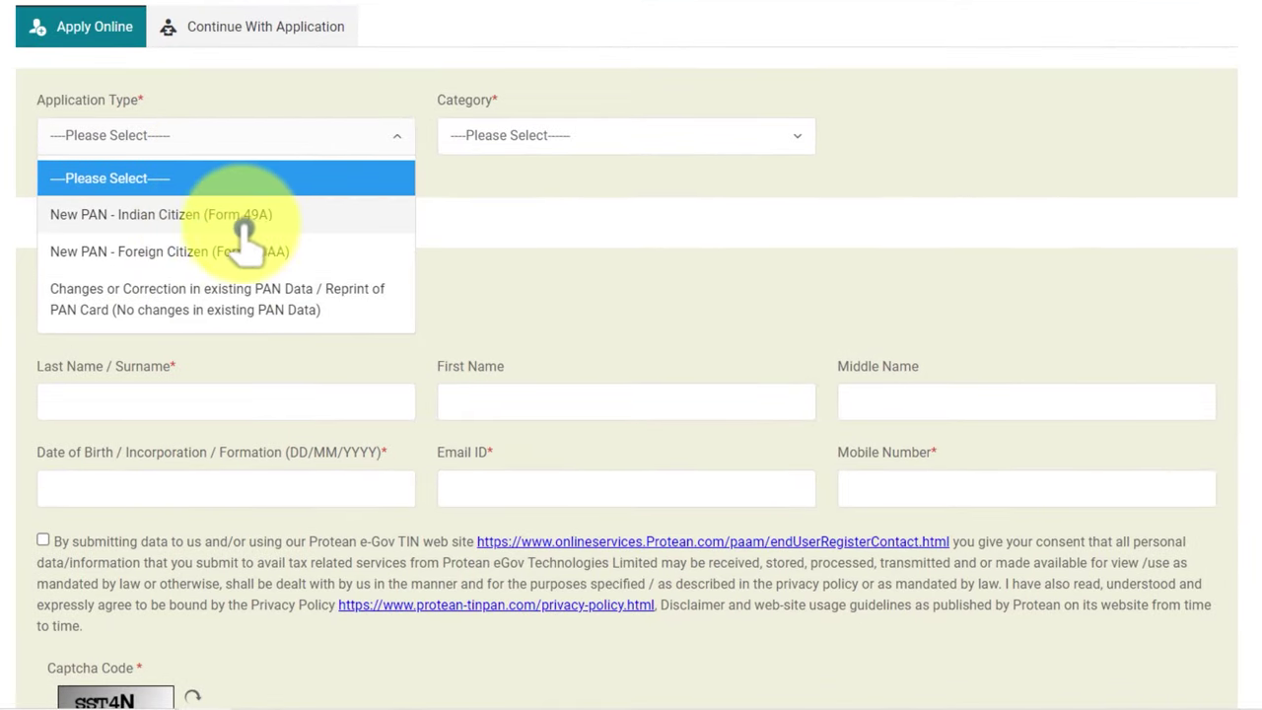
click(185, 309)
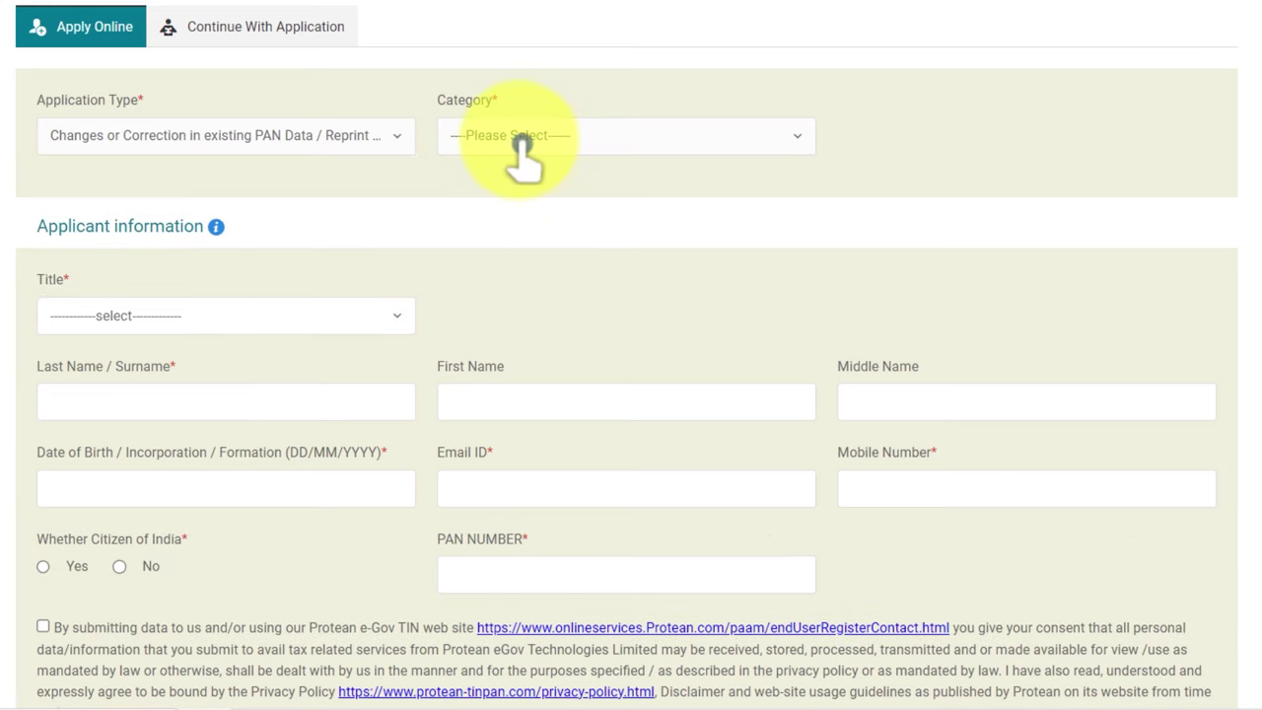
click(521, 135)
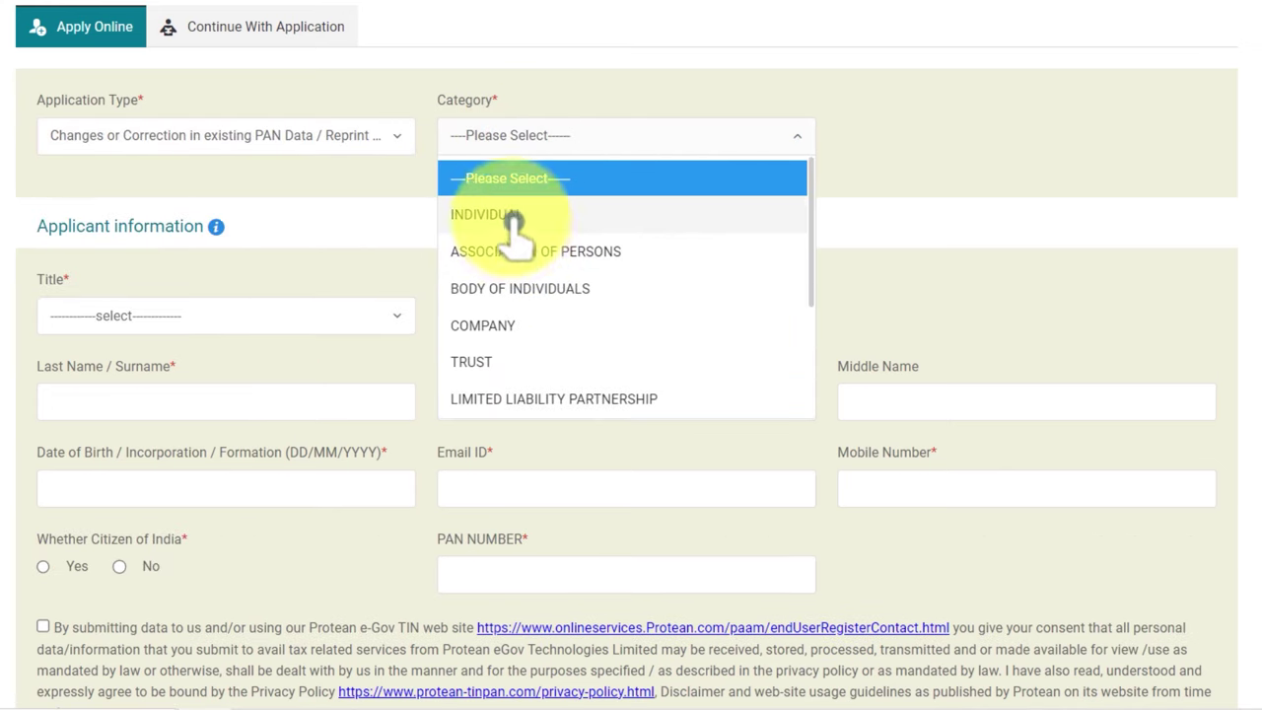
click(590, 224)
- Set the applicant's title to Kumari in the applicant information
scroll(295, 296, down, 3)
click(59, 57)
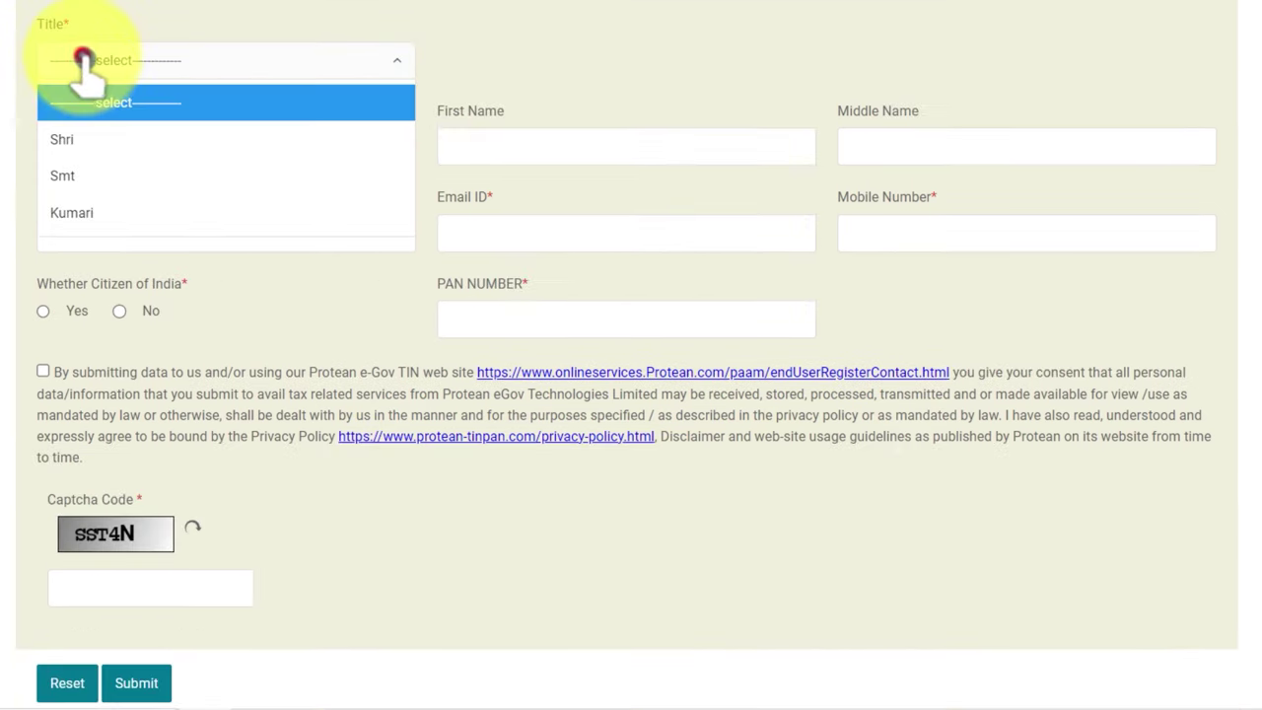
click(79, 215)
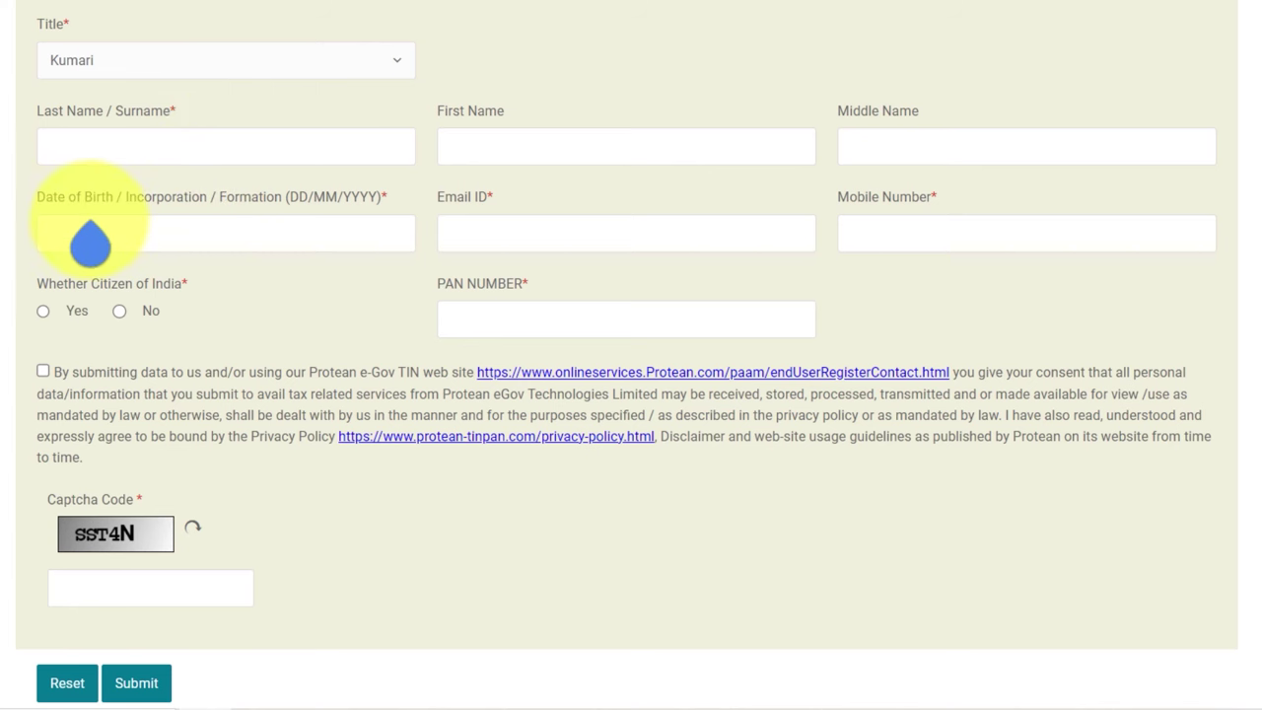
click(294, 227)
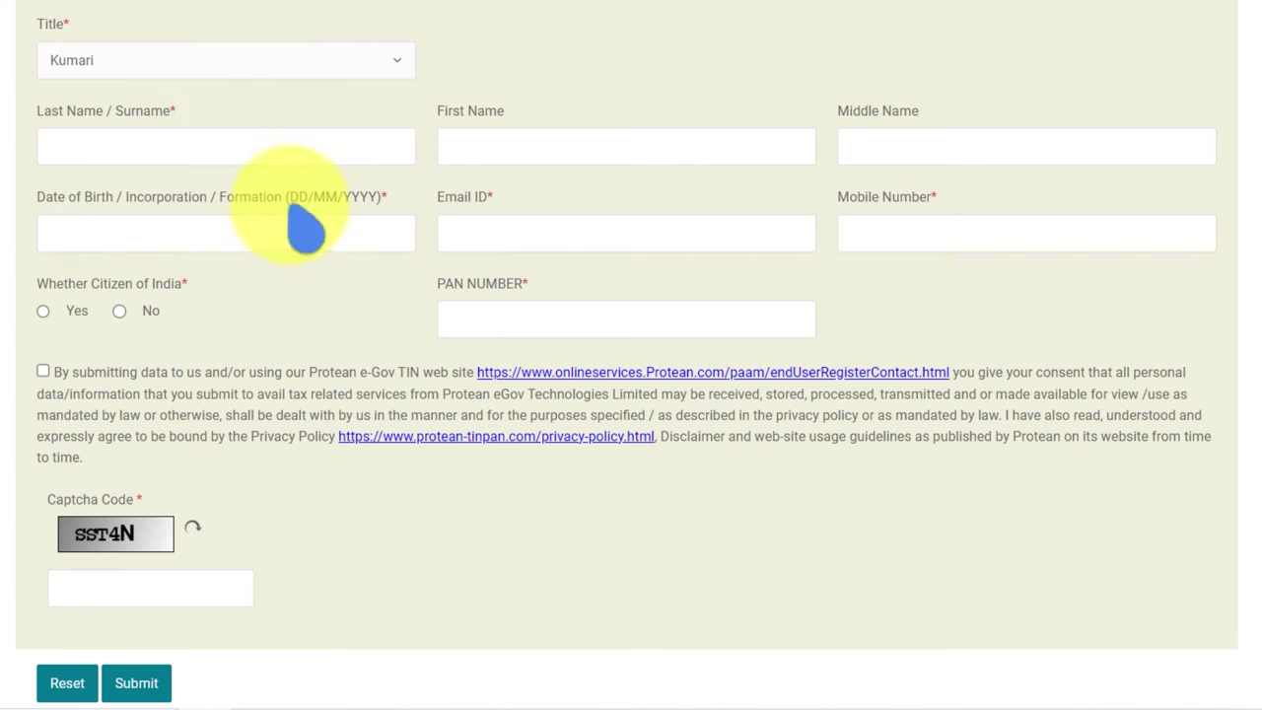
drag(289, 209, 390, 207)
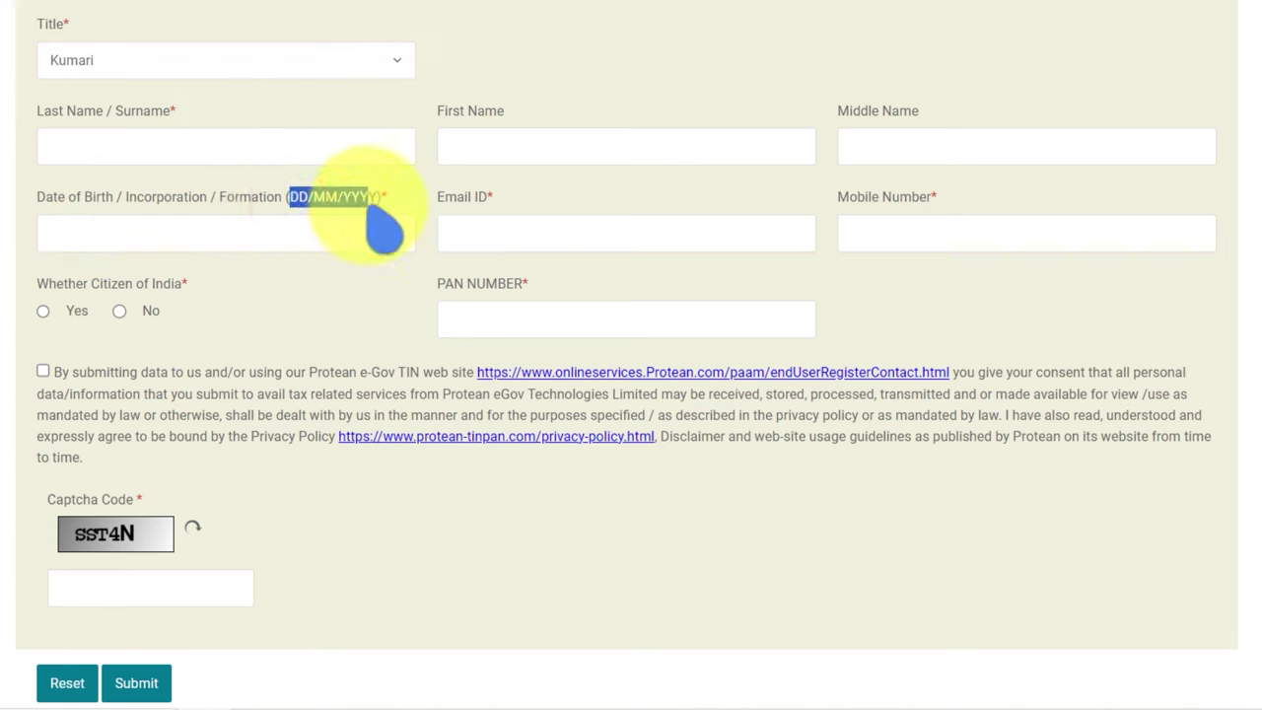
click(364, 282)
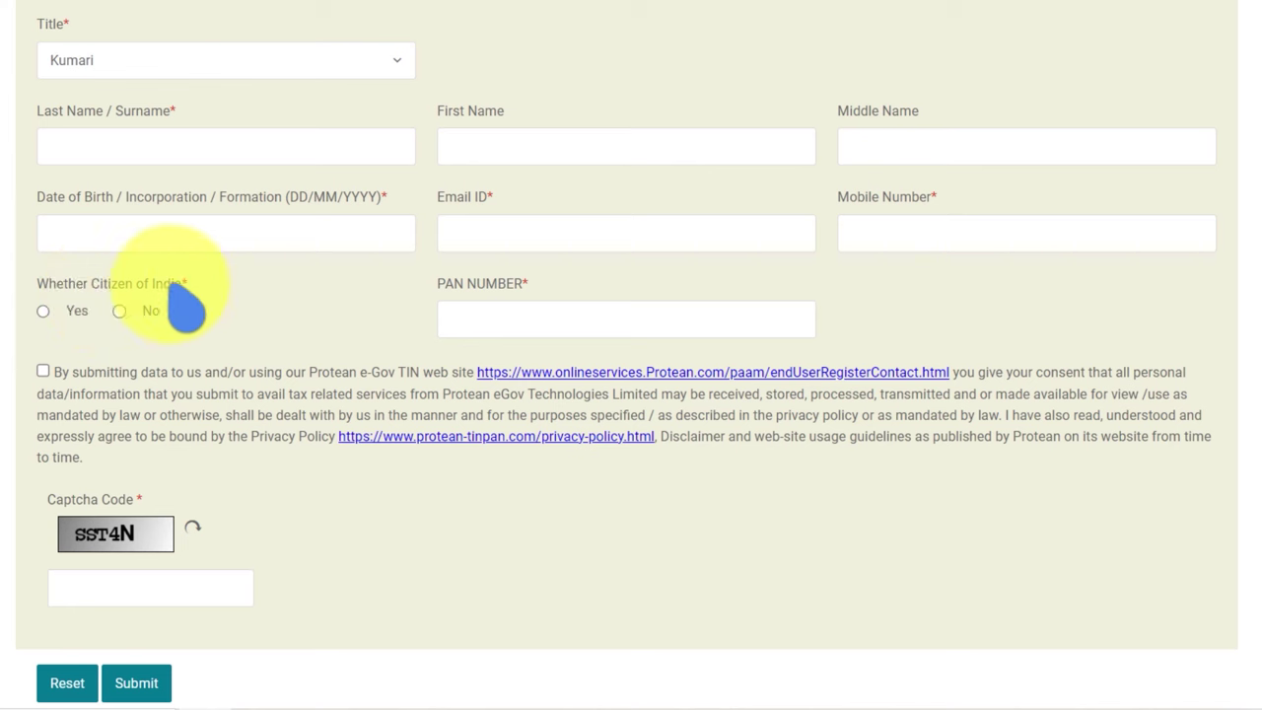
- Mark the applicant as a citizen of India, accept the data consent, and submit the registration form
click(43, 311)
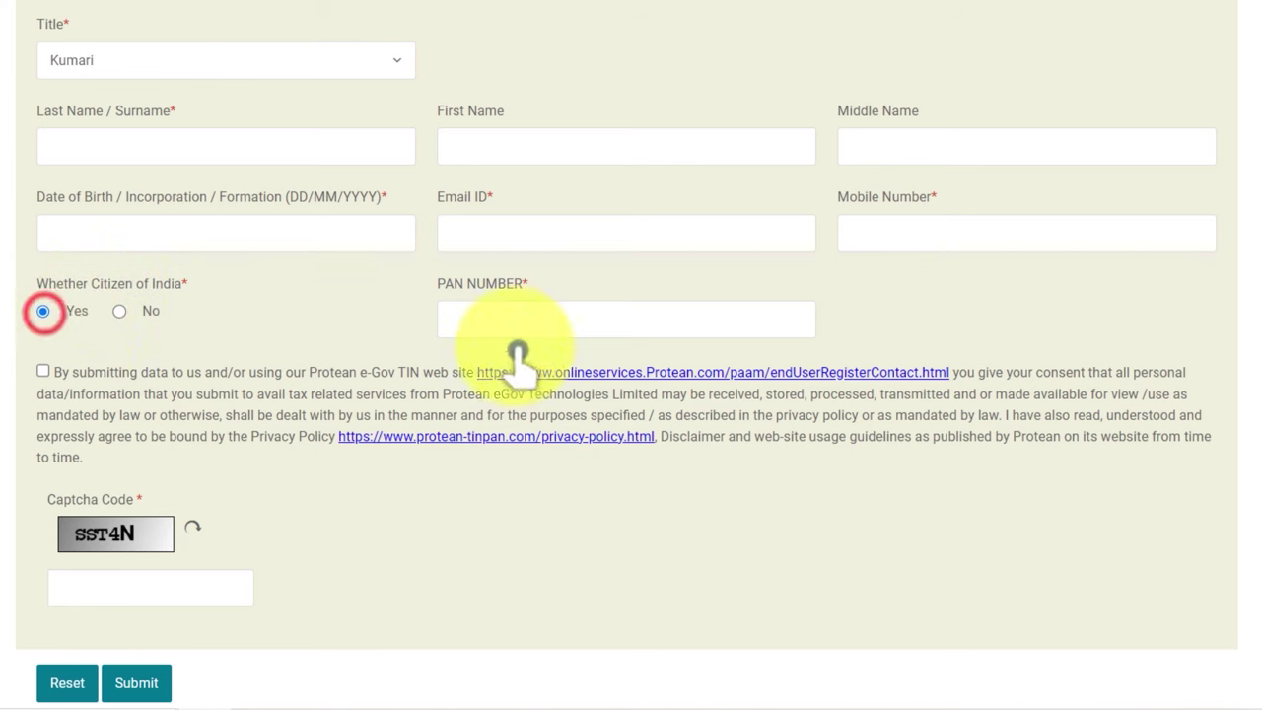
click(42, 372)
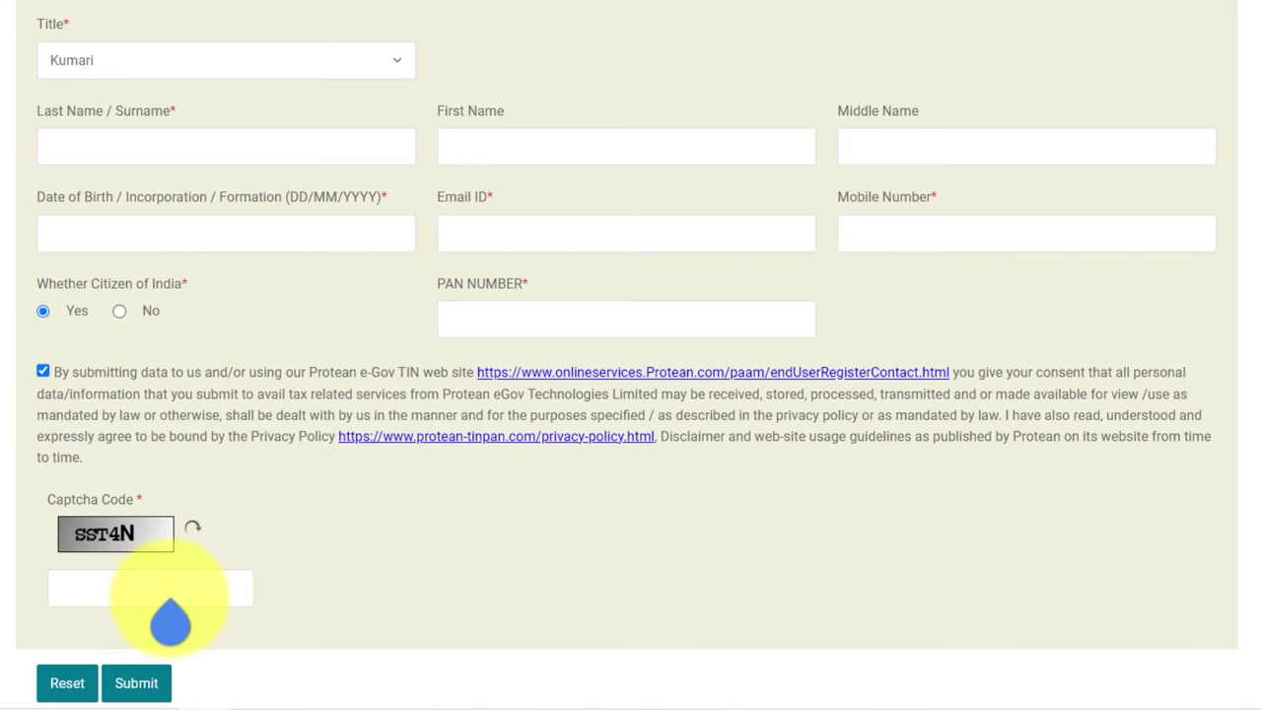
click(157, 679)
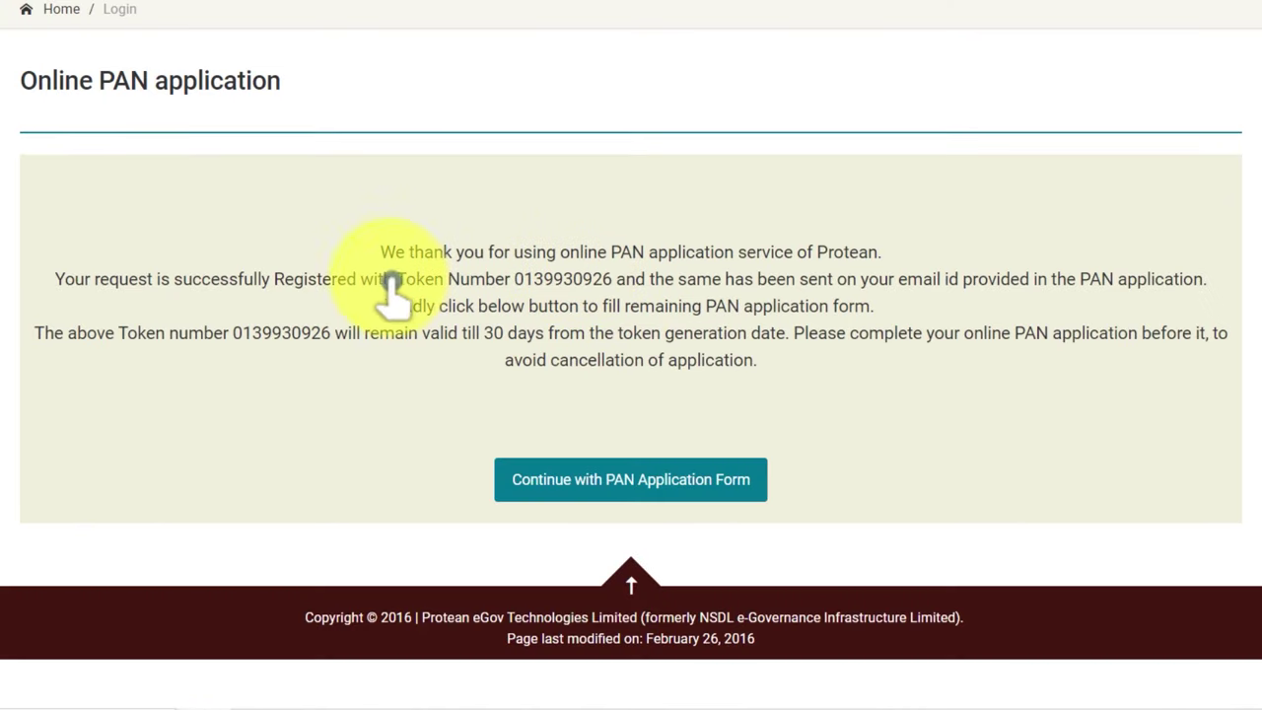
- Highlight the token number in the registration message and continue with the PAN application form
drag(512, 282, 612, 281)
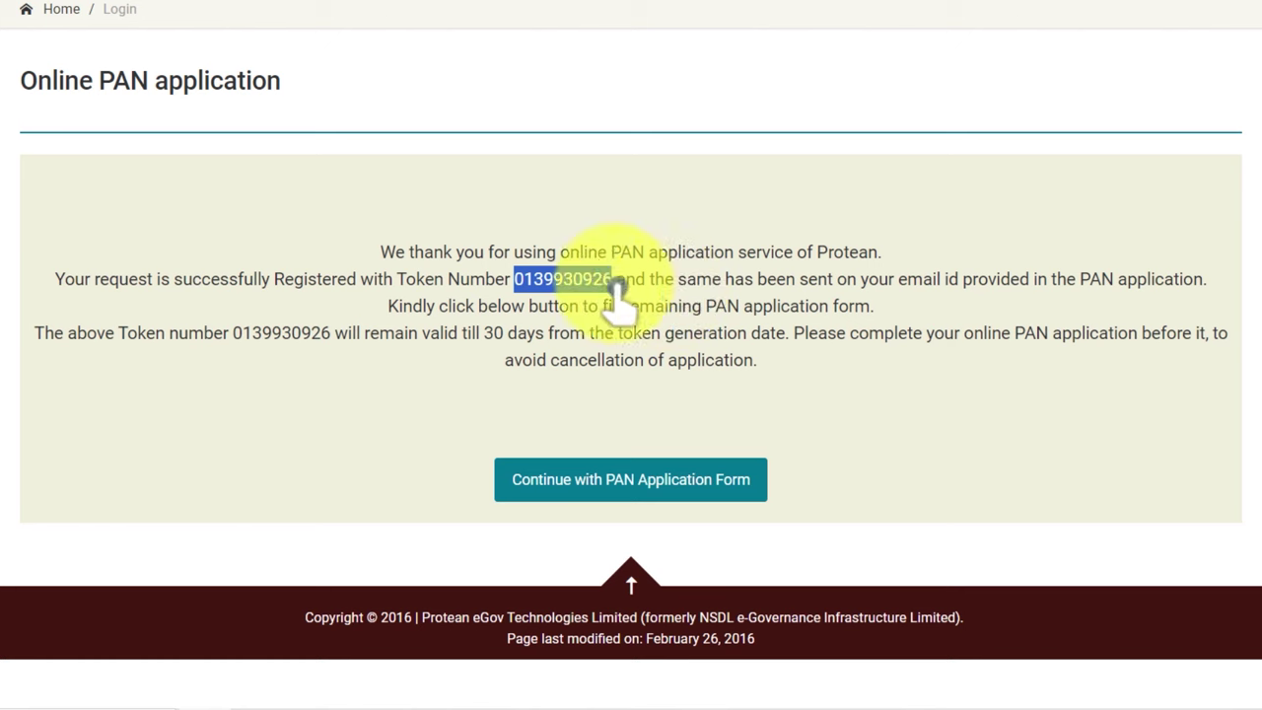
click(509, 280)
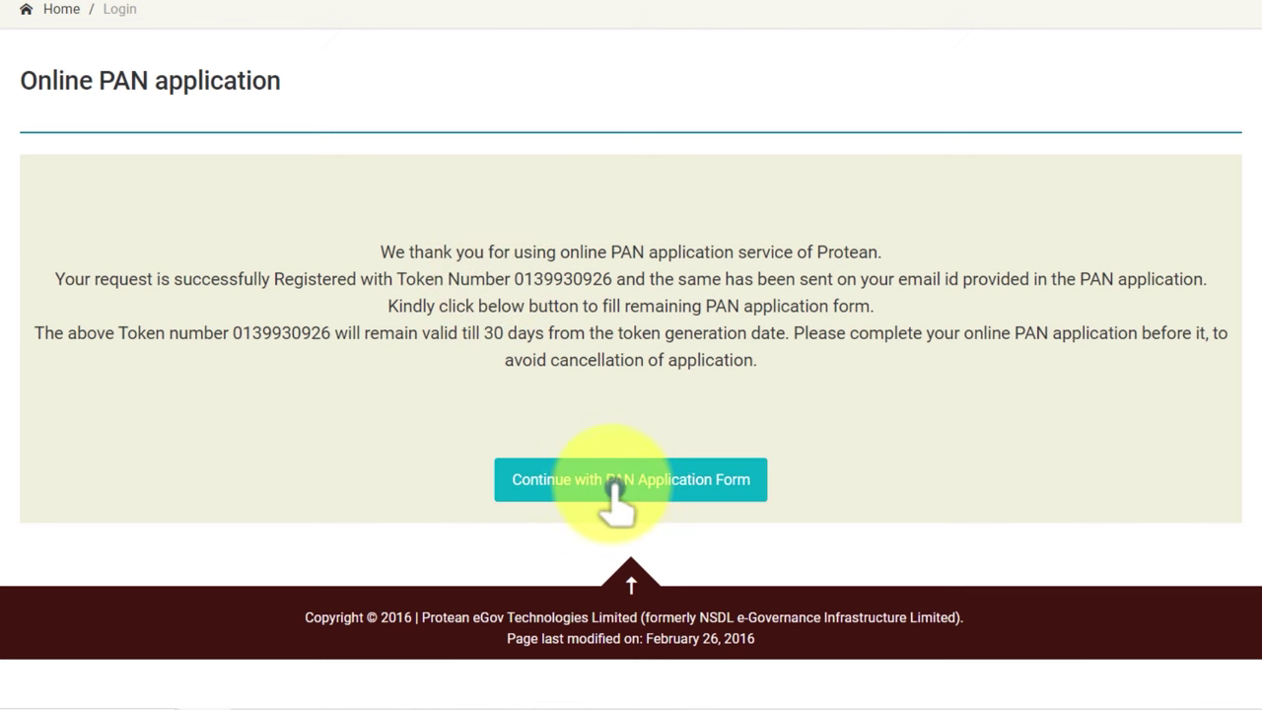
click(655, 481)
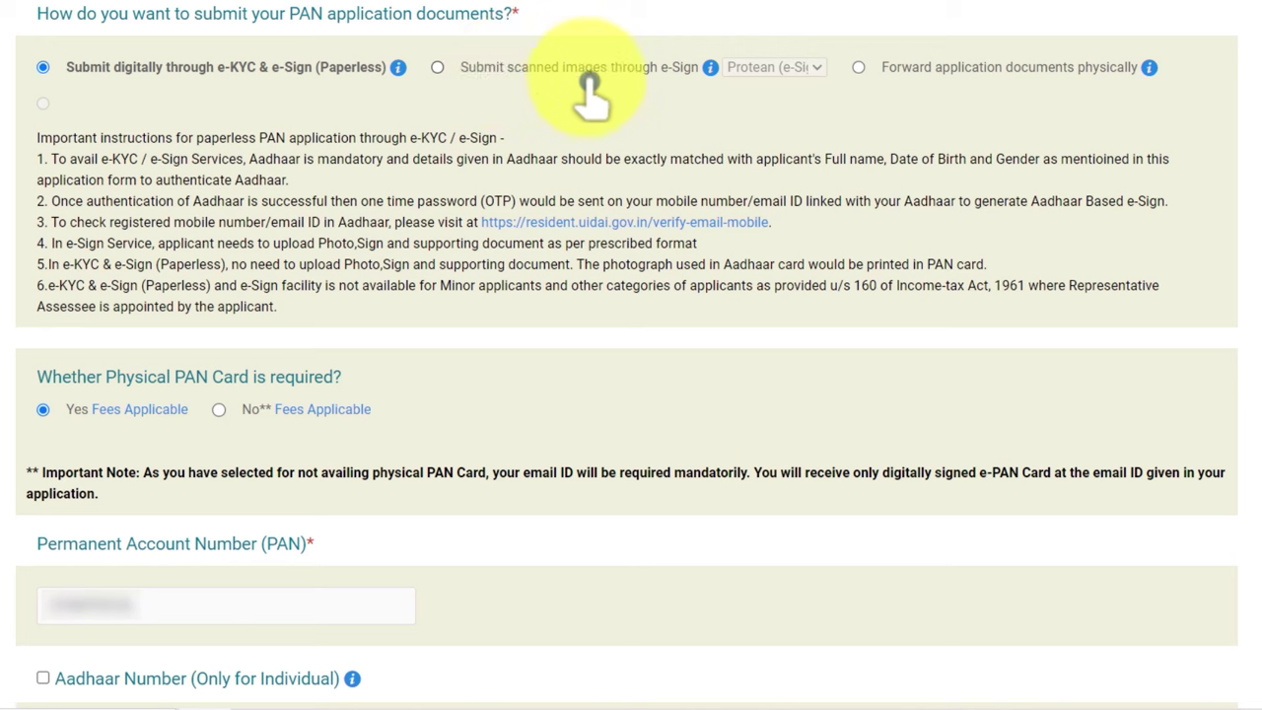
- Choose to submit scanned images through e-Sign and view the fees applicable with and without a physical PAN card
click(451, 71)
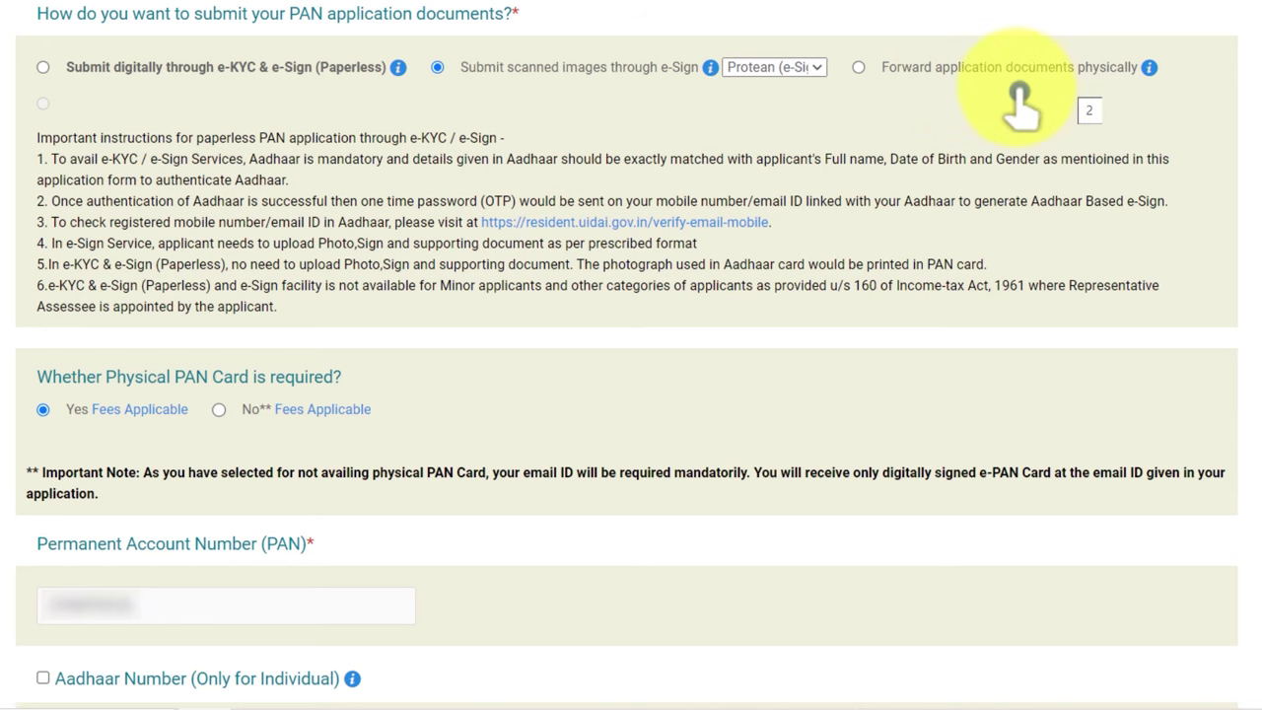
scroll(1018, 104, down, 3)
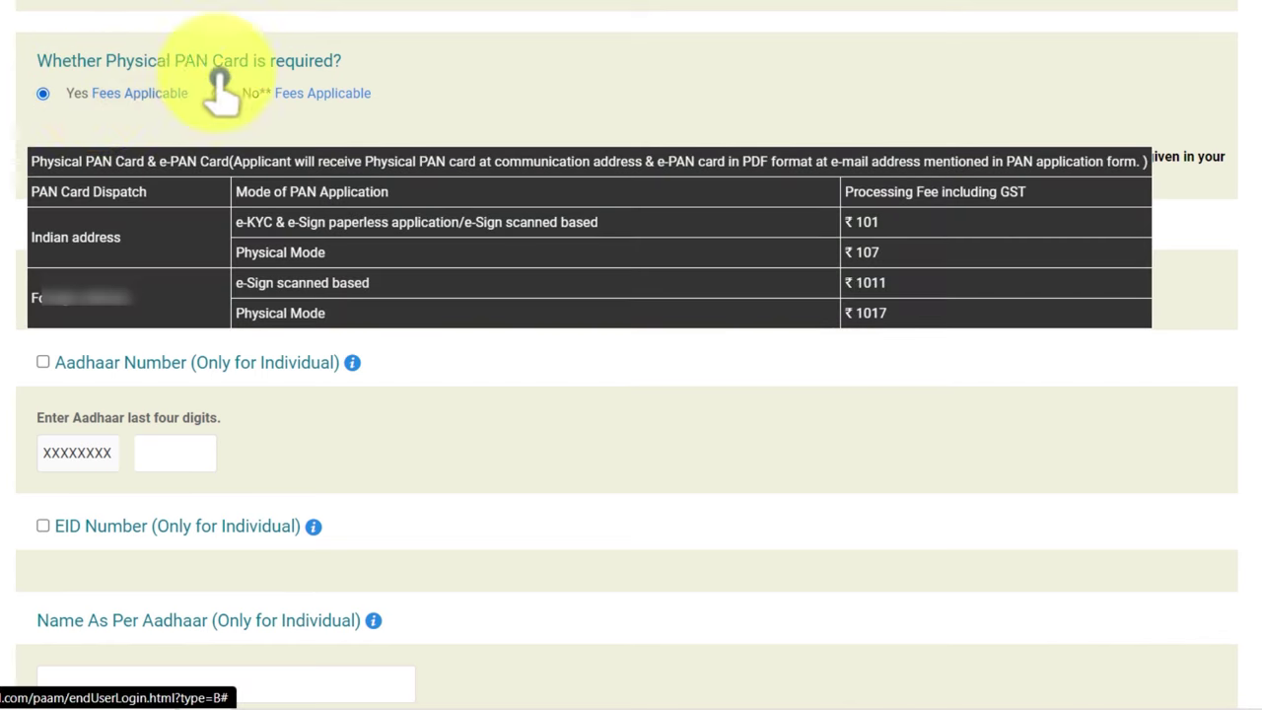
mouse_move(125, 94)
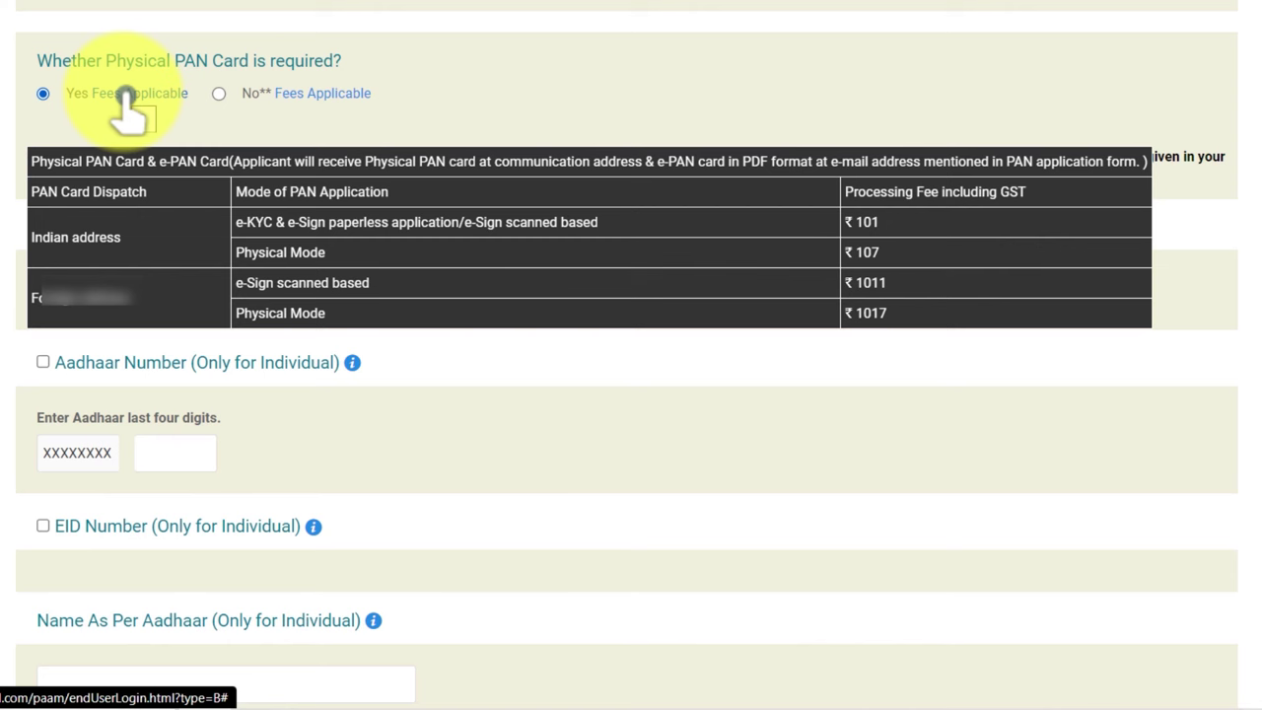
mouse_move(342, 100)
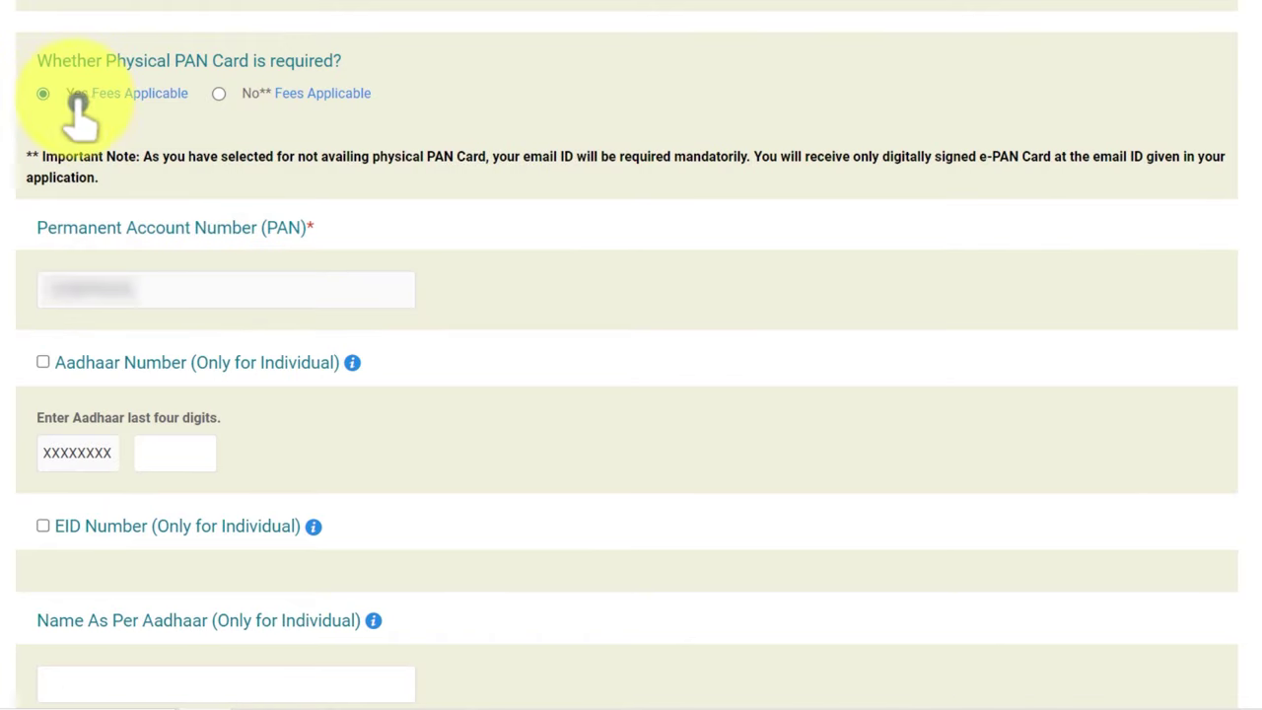
- Set the applicant's gender to Female in the personal details
scroll(118, 133, down, 3)
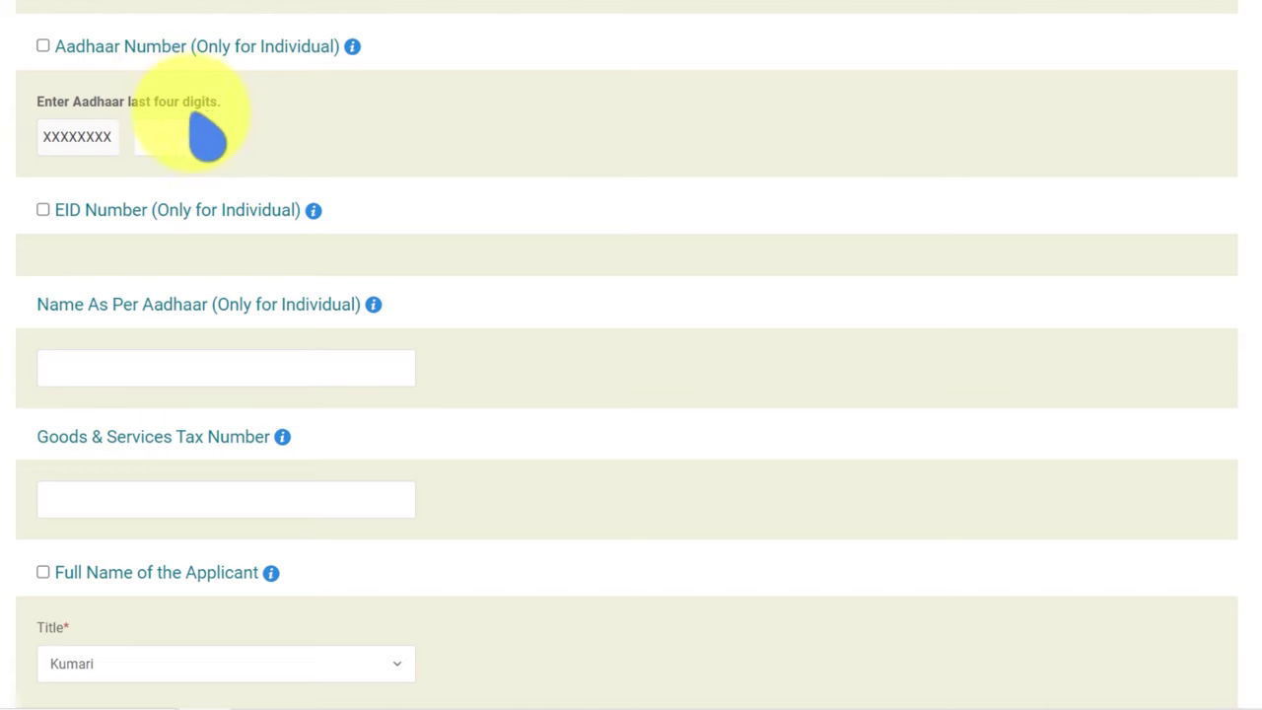
scroll(59, 129, down, 2)
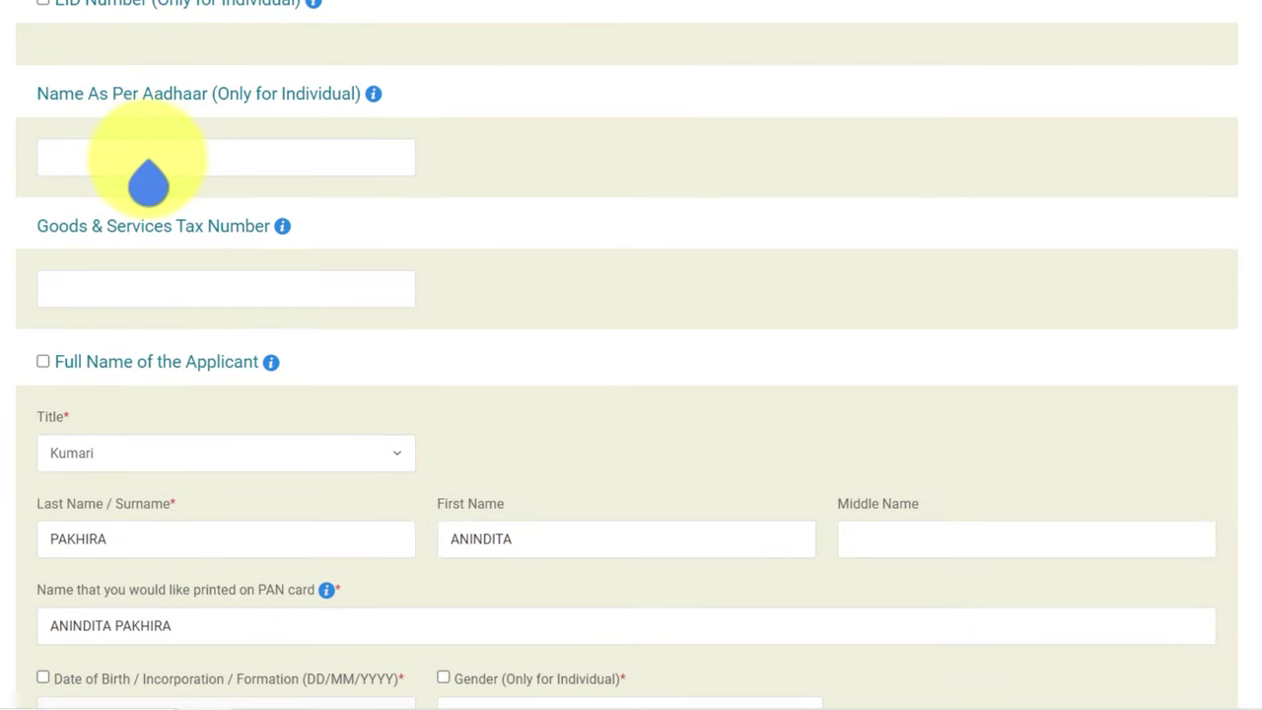
scroll(148, 182, down, 3)
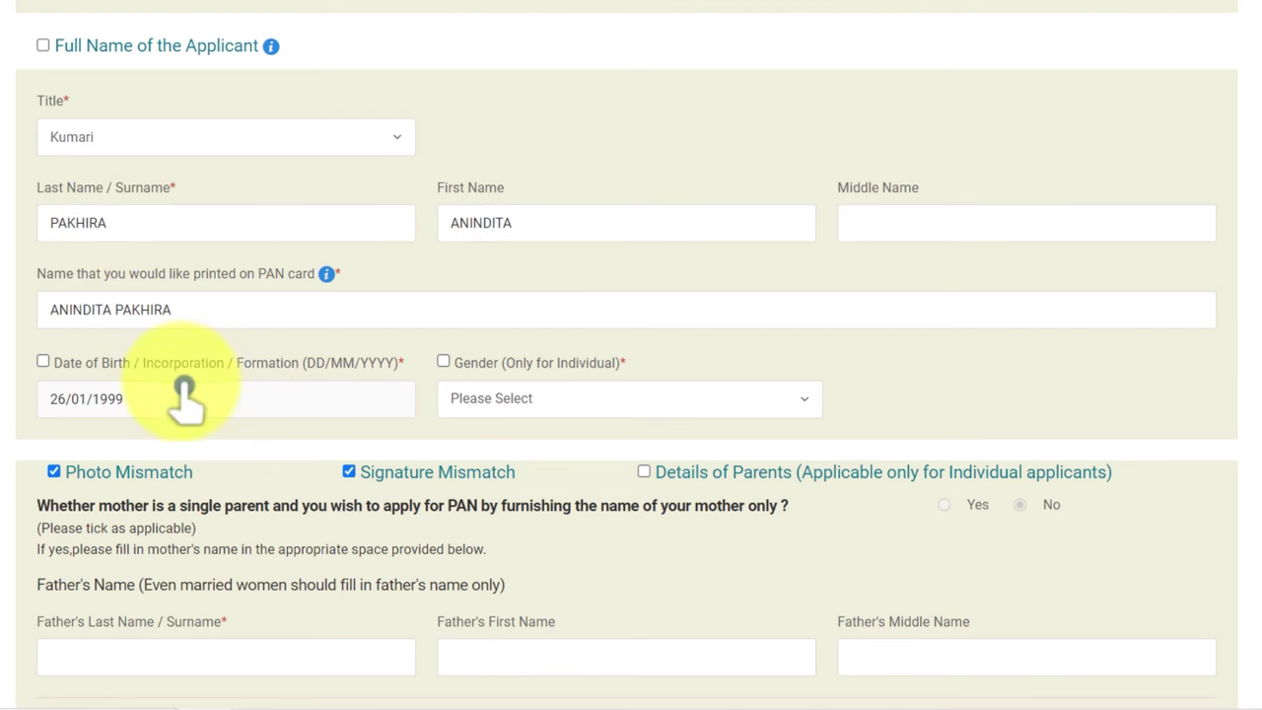
click(515, 404)
click(515, 507)
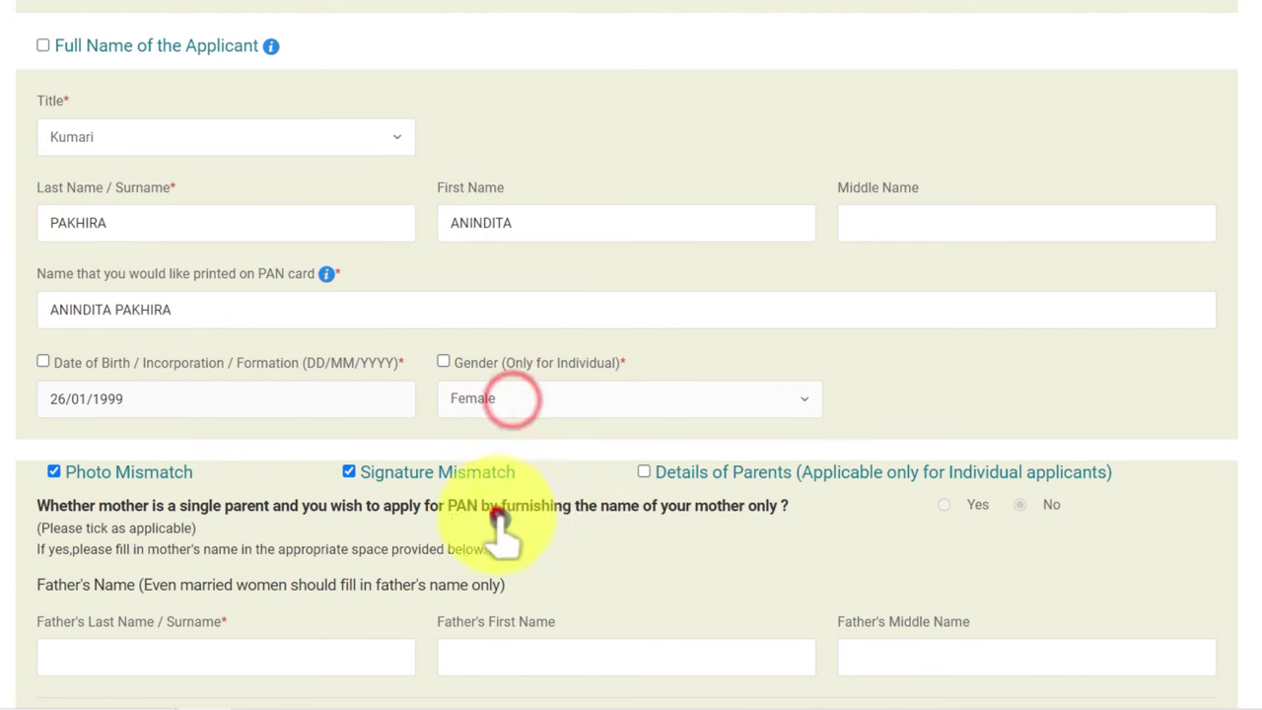
- Fill in the father's last name and first name in the details of parents
scroll(820, 357, down, 1)
scroll(820, 356, down, 4)
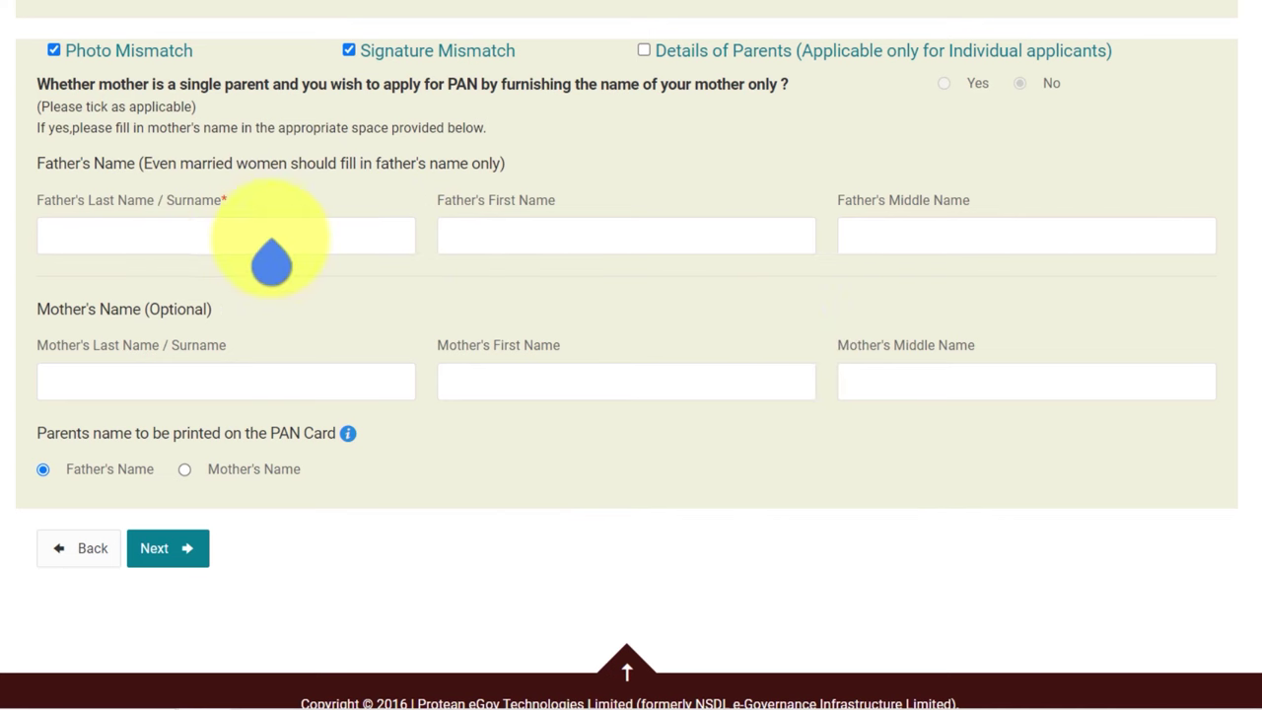
click(205, 254)
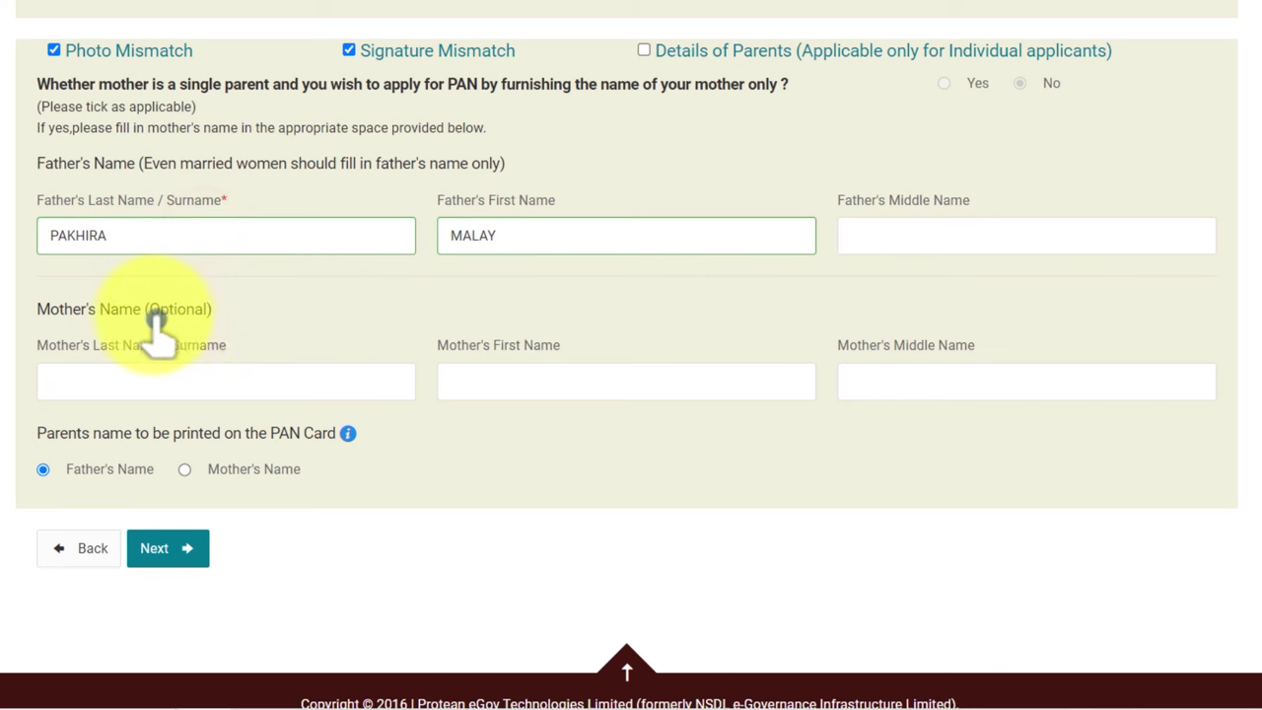
- Fill in the mother's name, choose Mother's Name for printing on the PAN card, and proceed to the contact details
drag(150, 311, 207, 308)
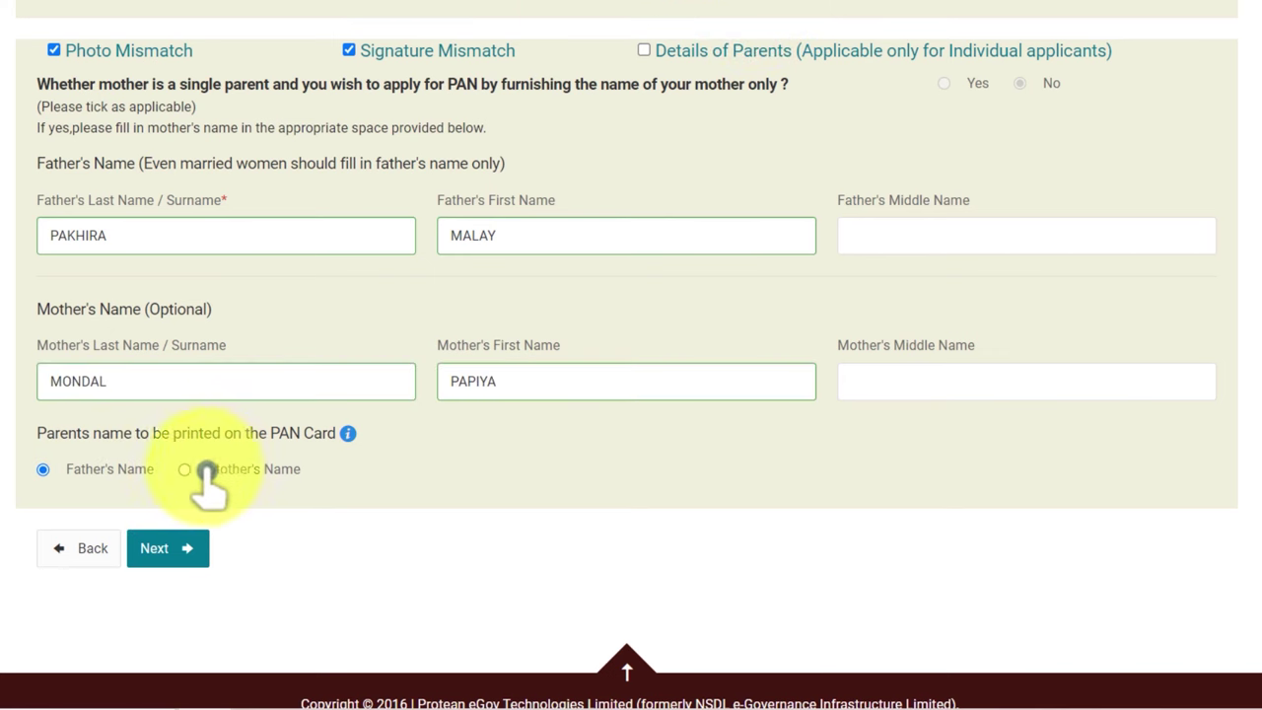
click(184, 469)
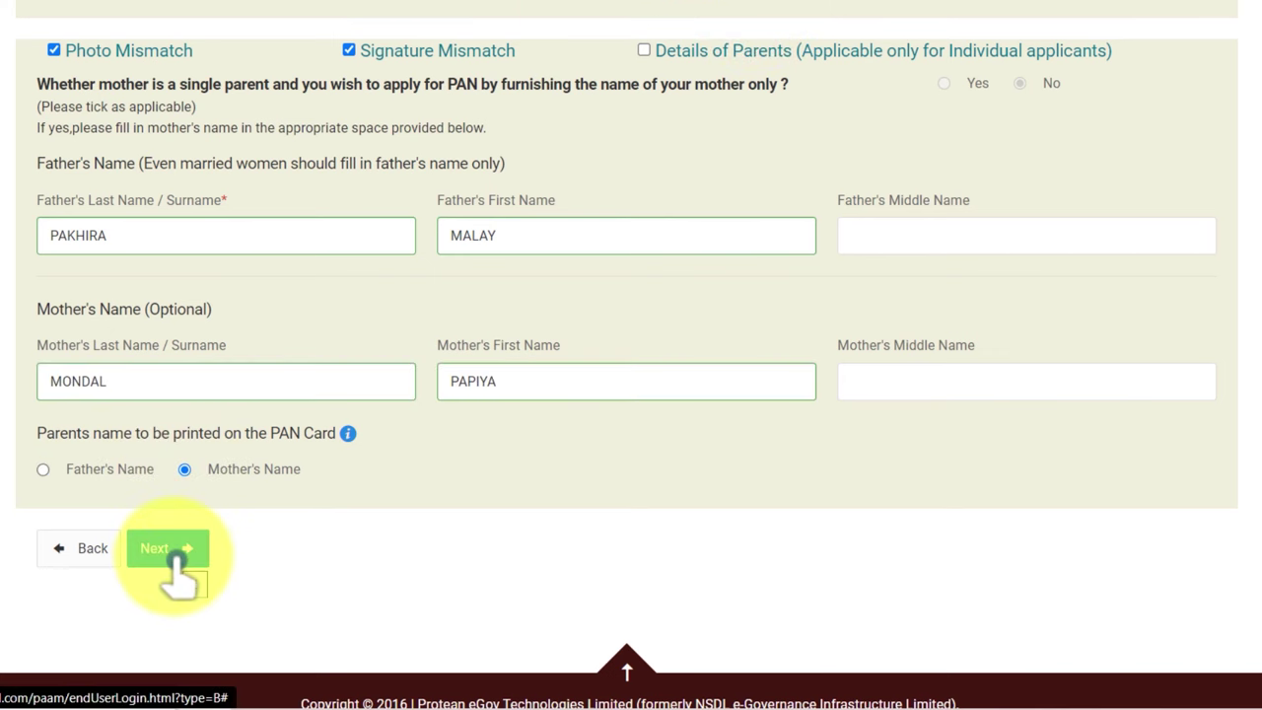
click(173, 552)
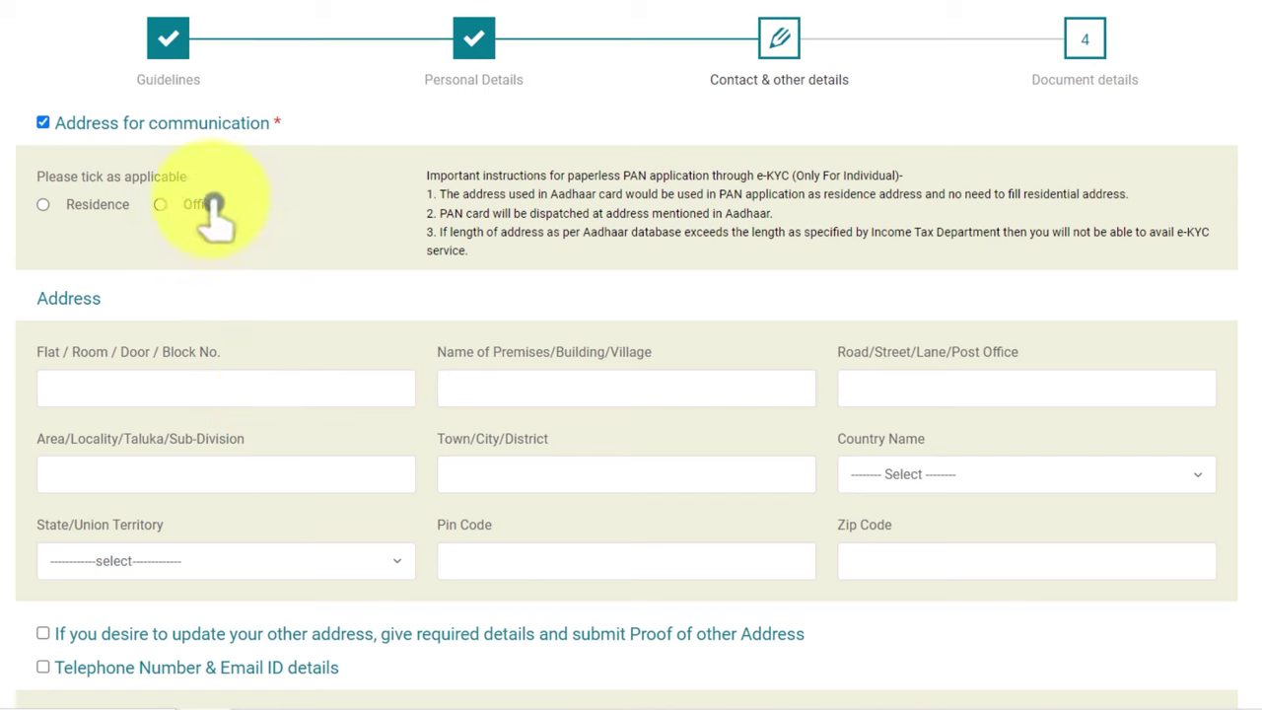
- Choose Residence as the address for communication and set the country to INDIA and the state to WEST BENGAL
click(44, 205)
scroll(352, 326, down, 2)
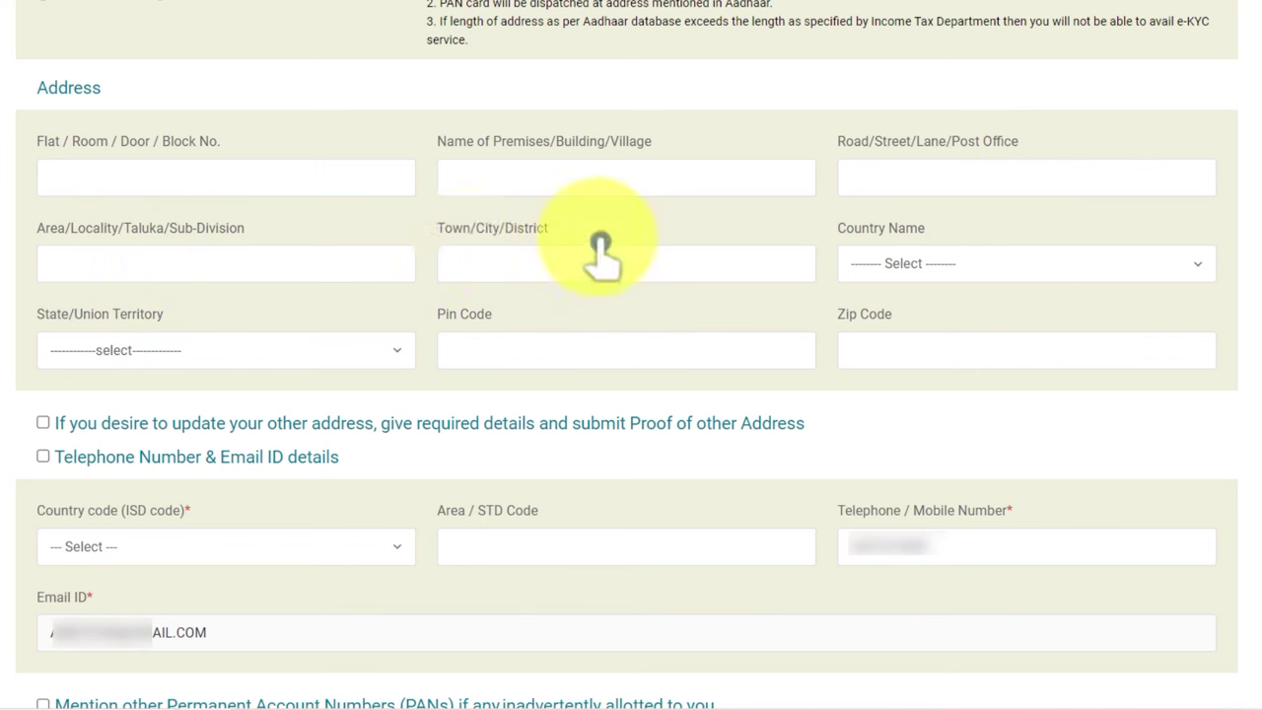
click(961, 264)
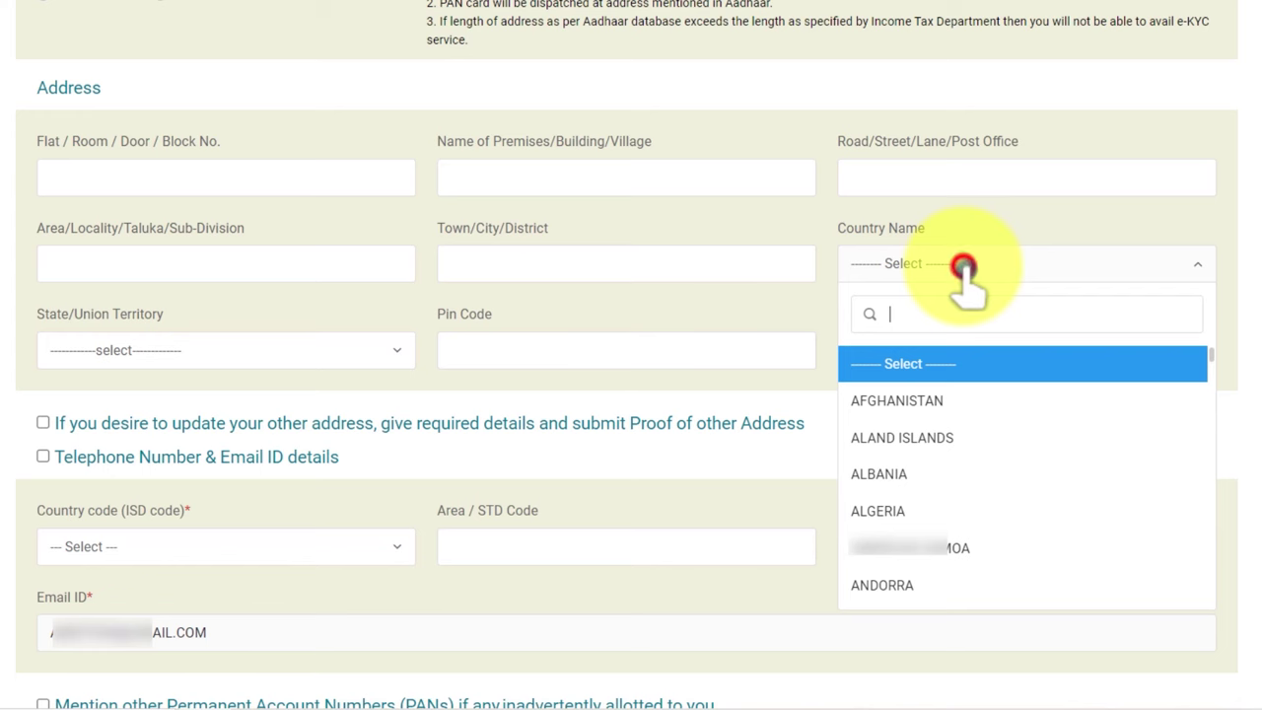
text(india)
click(897, 364)
click(175, 357)
text(we)
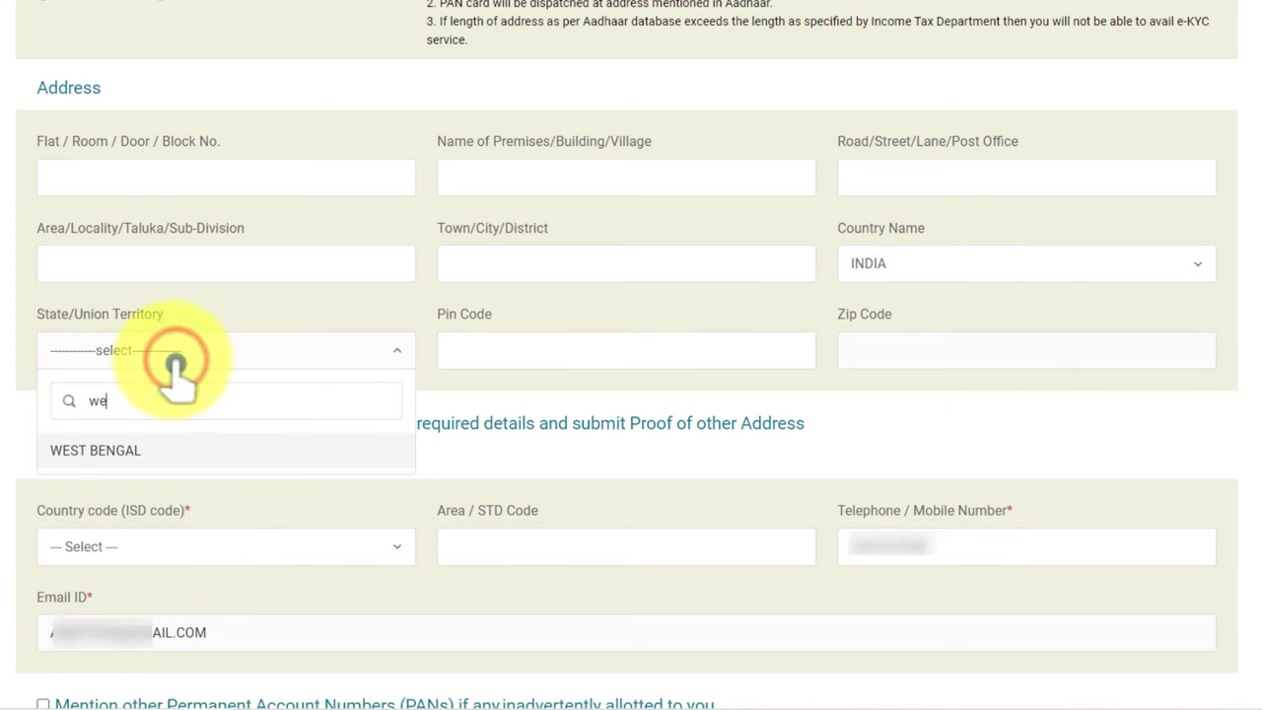
key(Return)
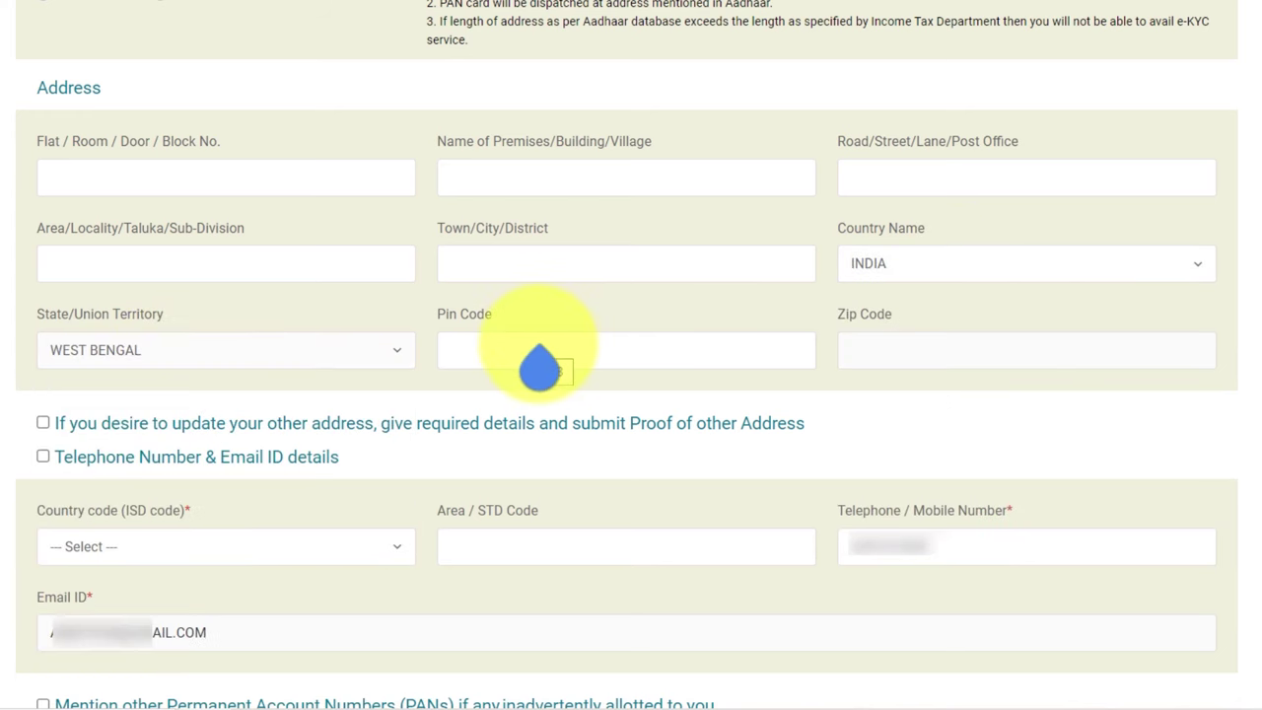
- Set the ISD country code to INDIA (91), tick Telephone Number & Email ID details, and proceed to the document details
scroll(539, 368, down, 4)
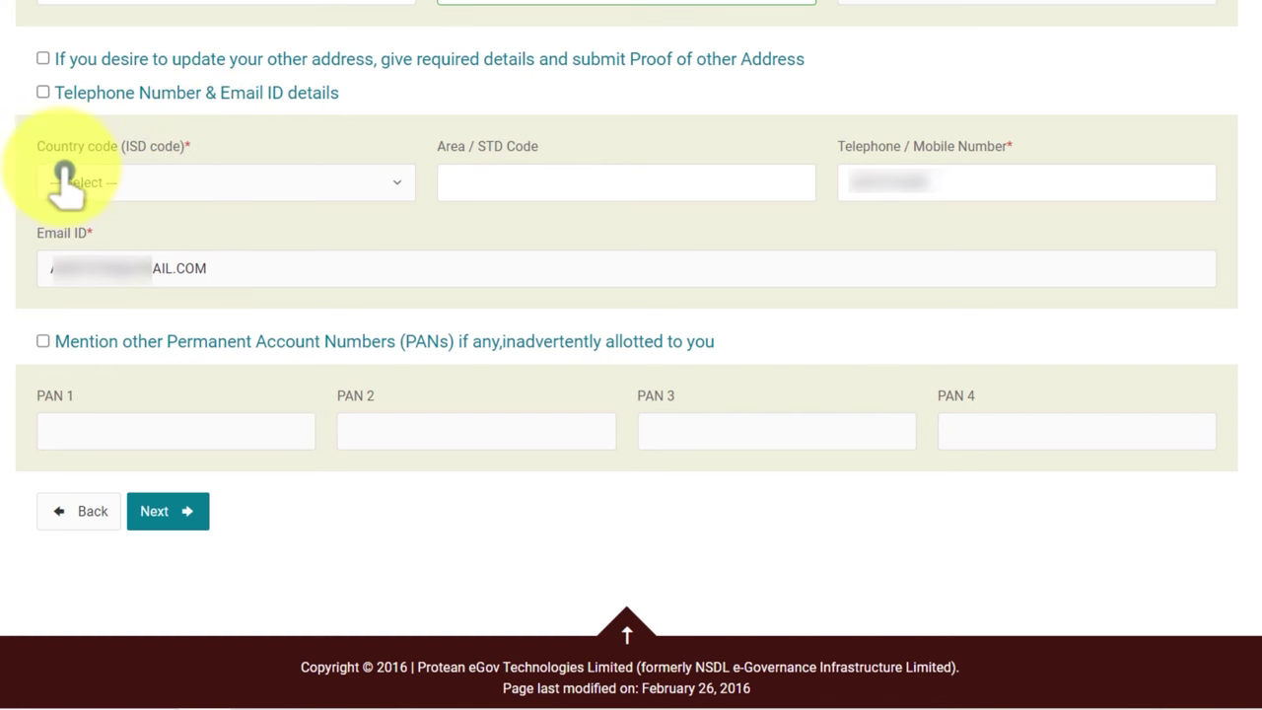
click(134, 181)
text(indi)
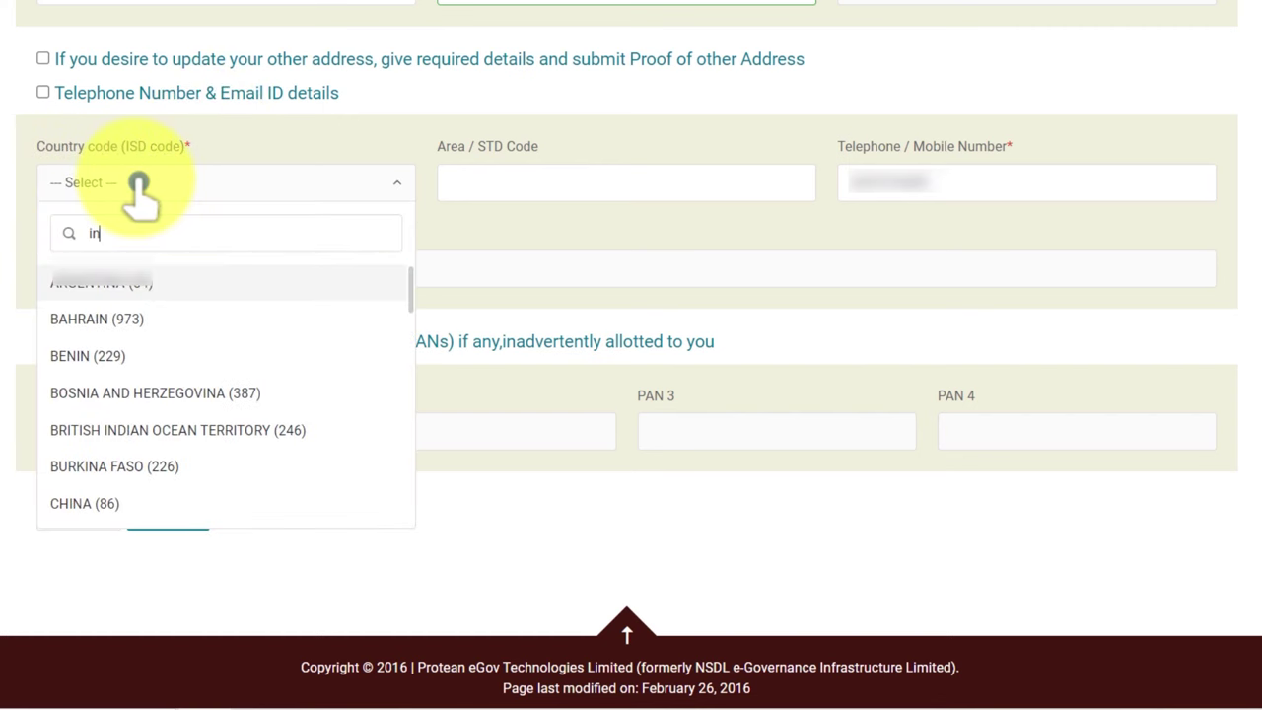
click(124, 325)
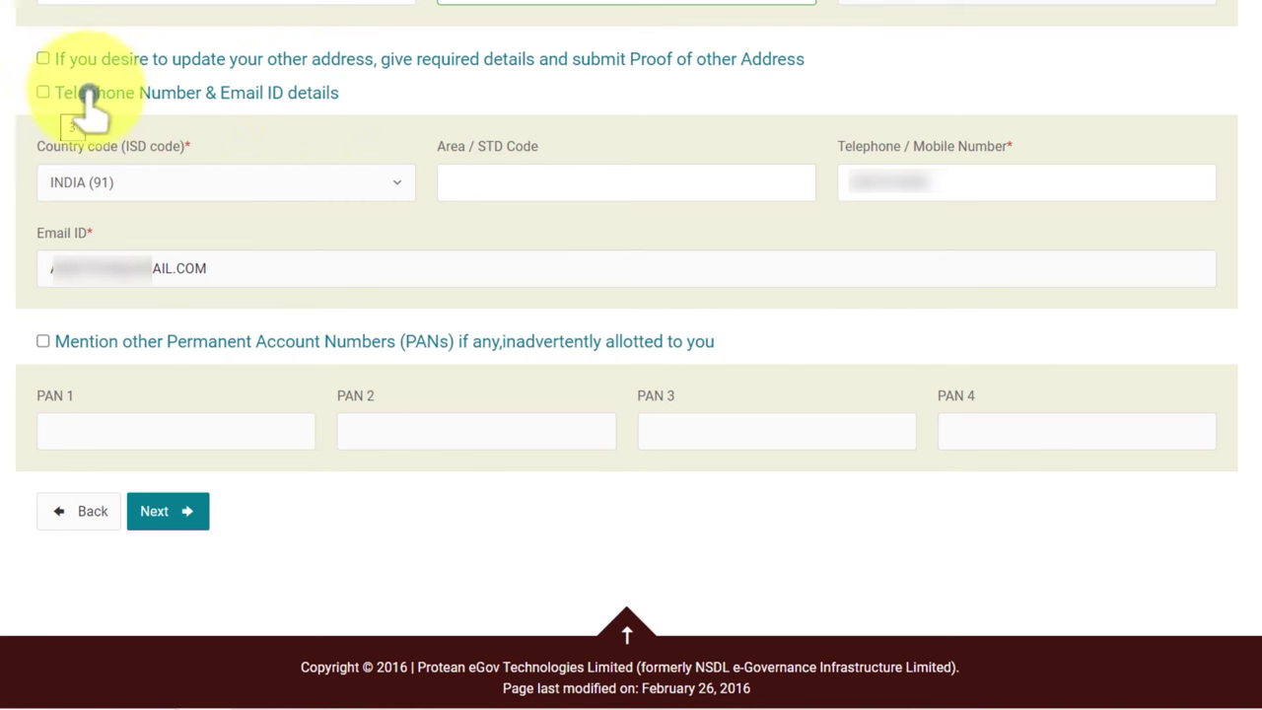
click(44, 93)
click(43, 92)
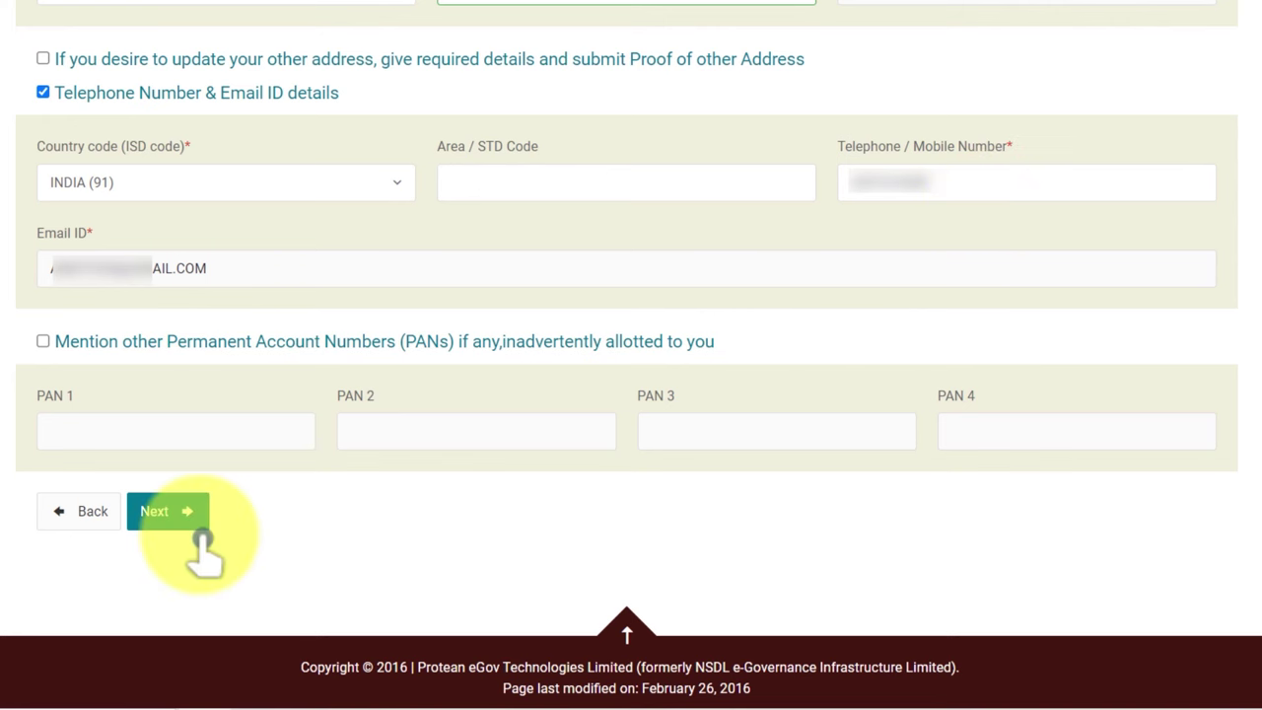
click(169, 519)
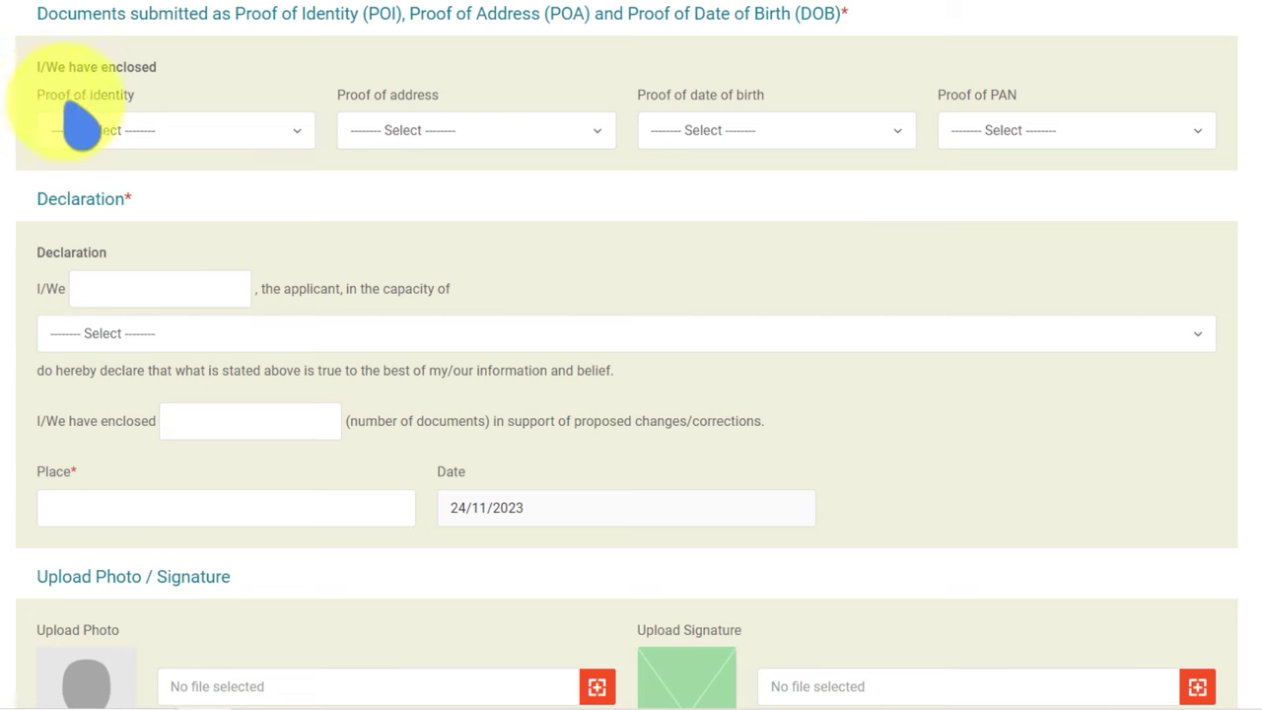
- Select the AADHAAR Card issued by the Unique Identification Authority of India as proof of identity and proof of address
click(145, 133)
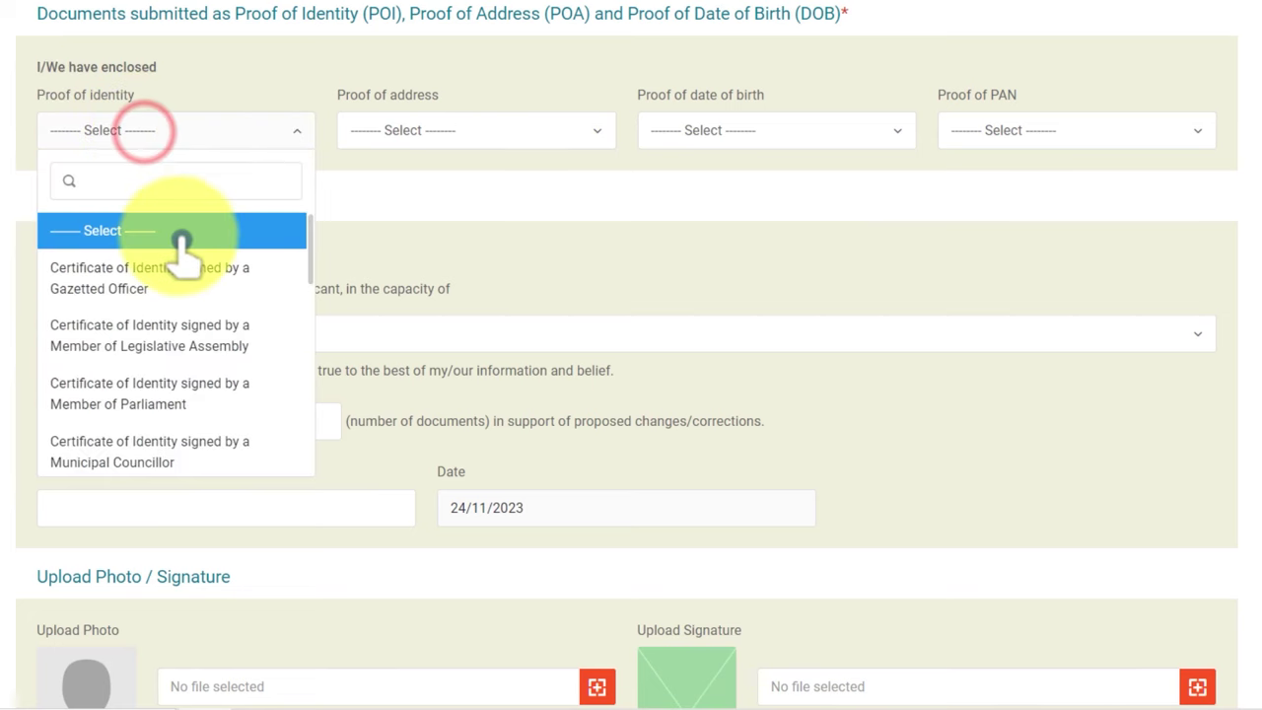
text(aa)
click(111, 252)
click(450, 128)
text(aa)
click(443, 247)
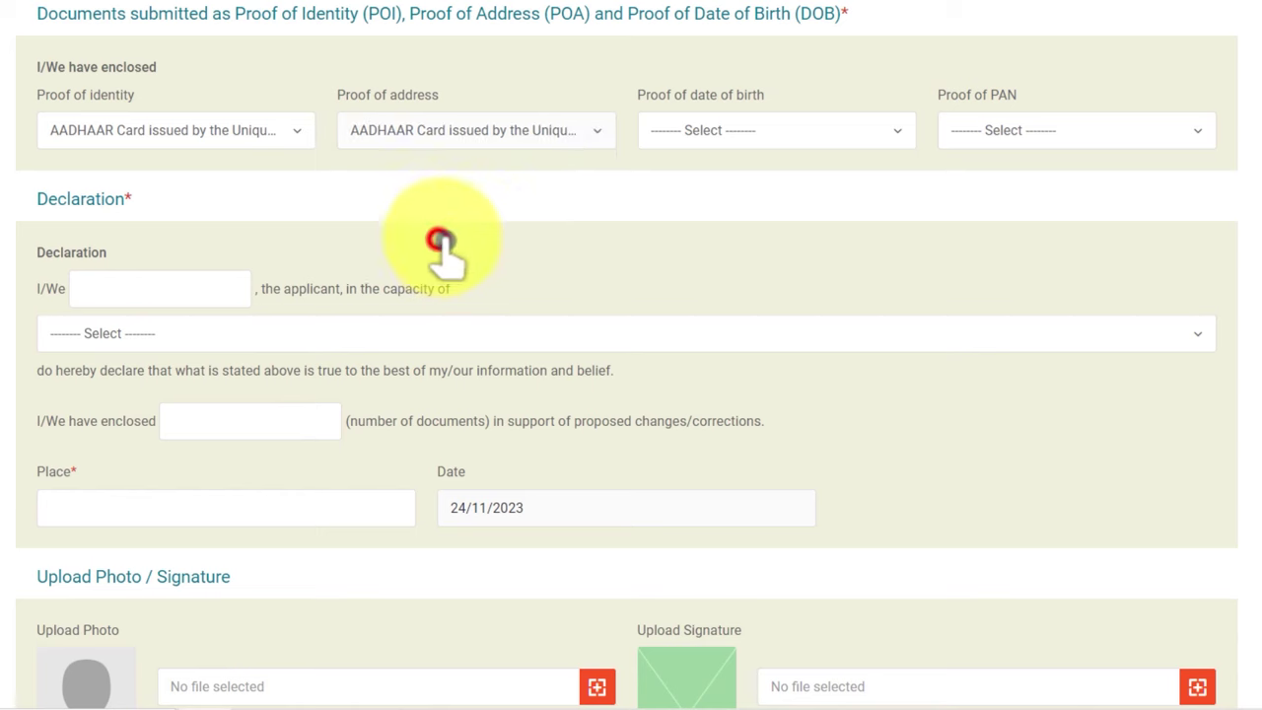
- Select the AADHAAR Card as proof of date of birth and No Document as proof of PAN
click(746, 135)
text(aa)
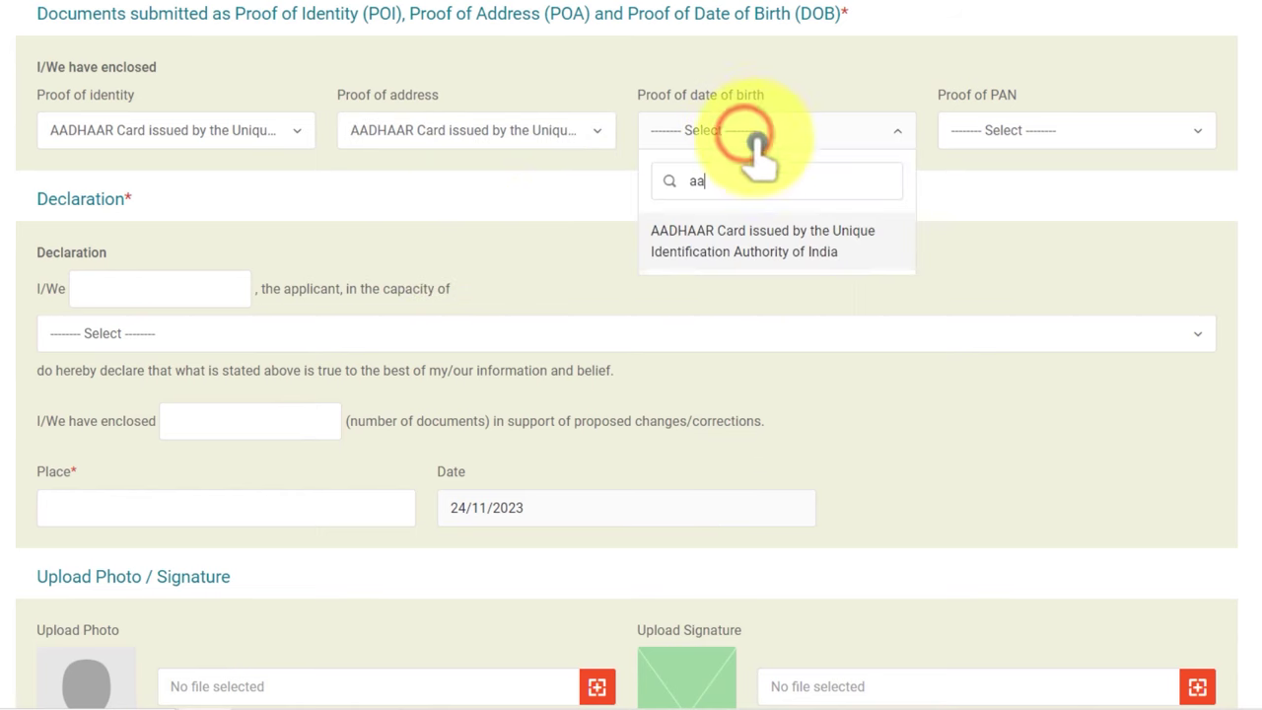
click(738, 254)
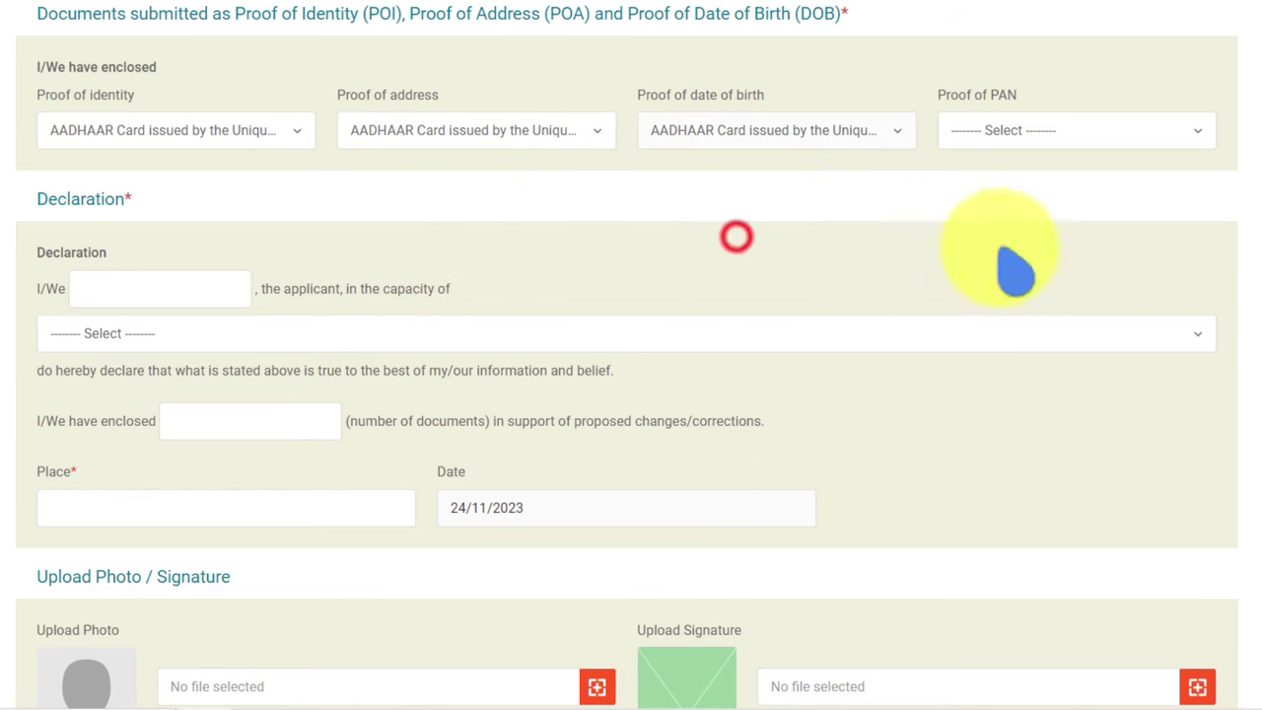
click(999, 132)
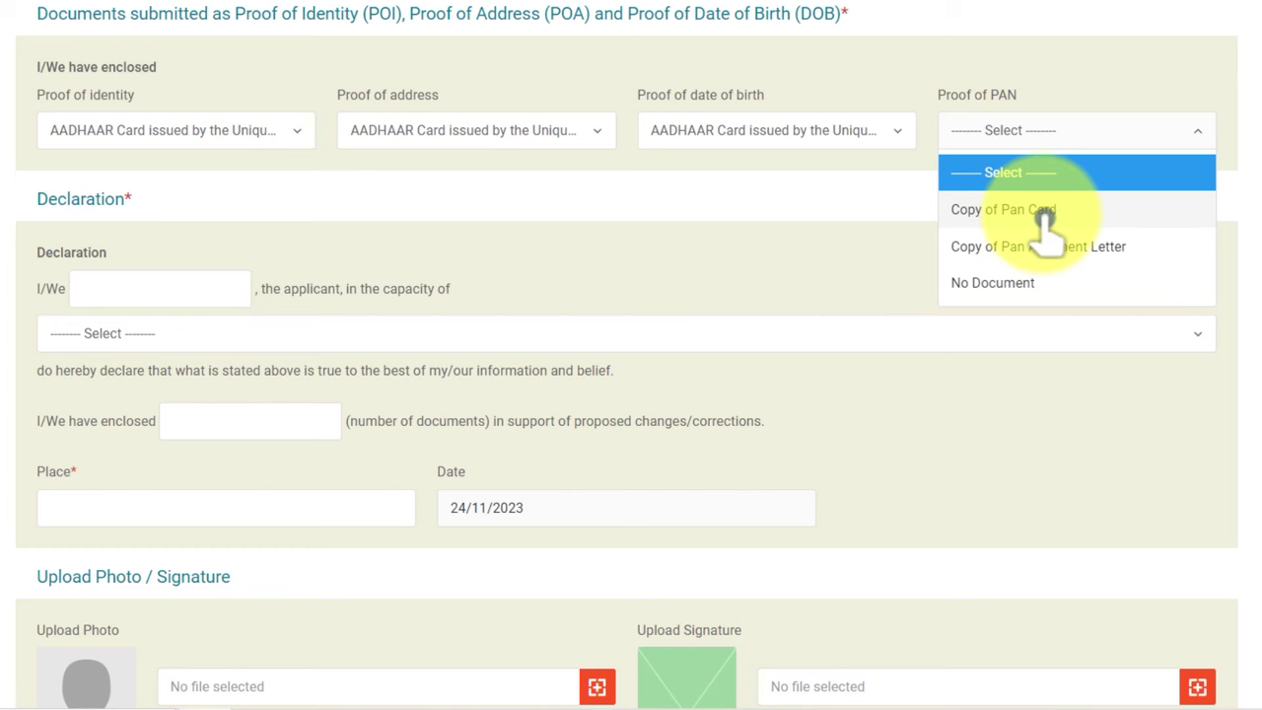
click(994, 283)
- Complete the declaration with capacity Himself/Herself, 2 enclosed documents, and the applicant's place
scroll(206, 99, down, 2)
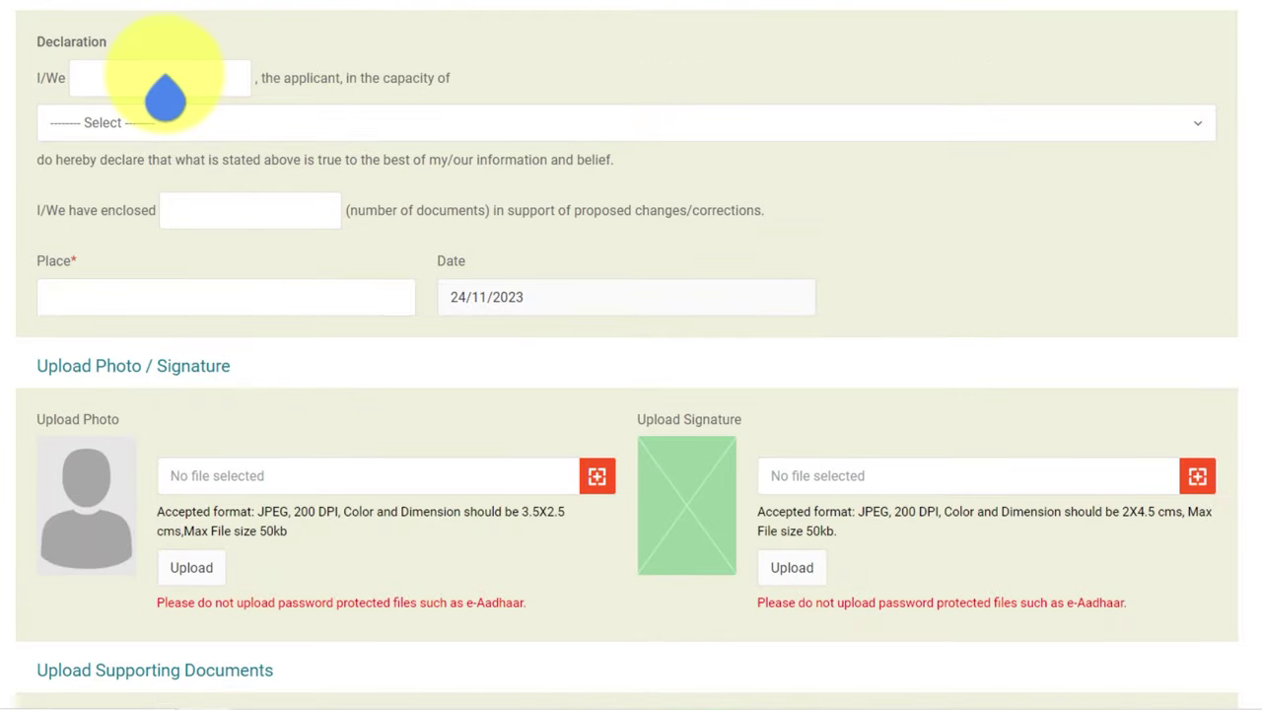
click(153, 126)
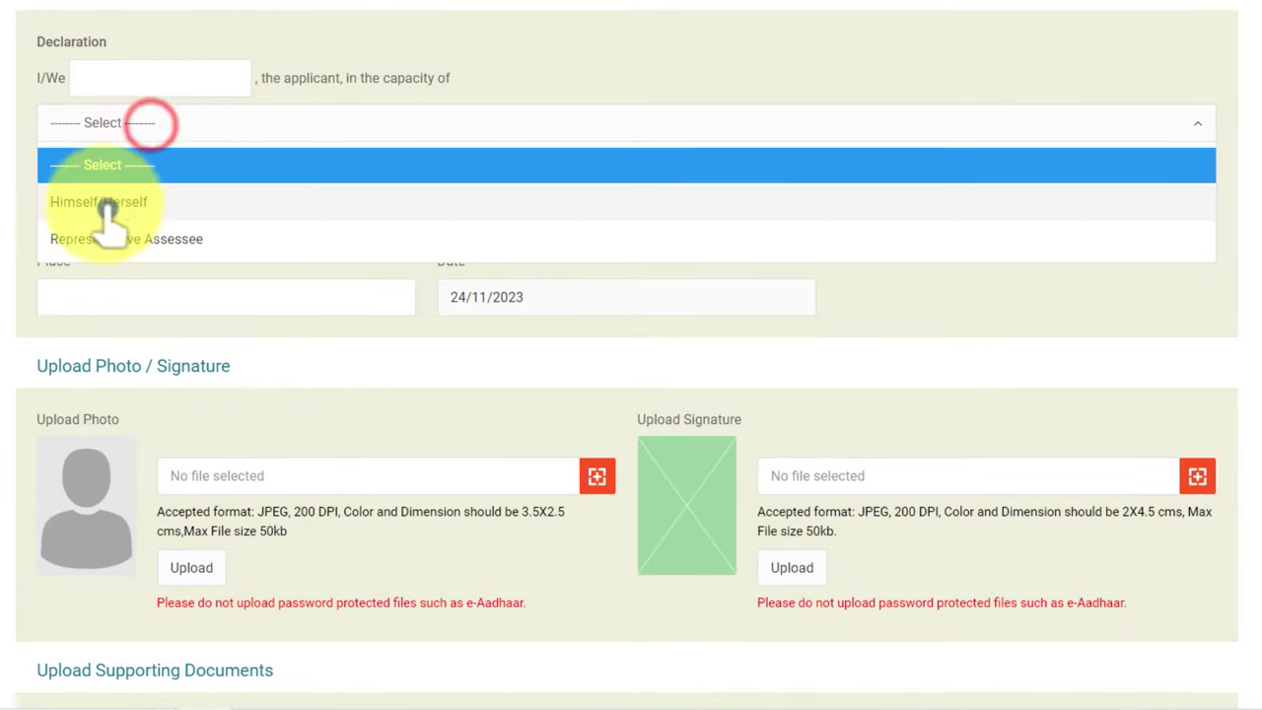
click(155, 202)
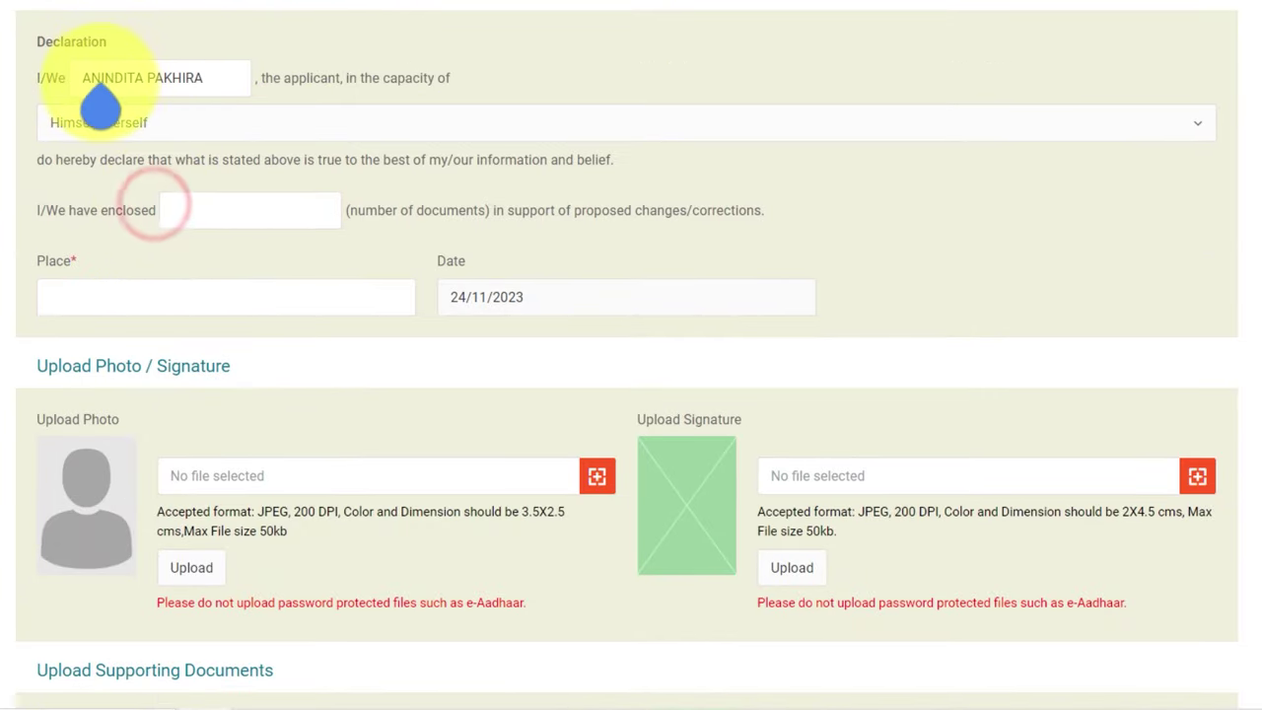
scroll(230, 118, down, 1)
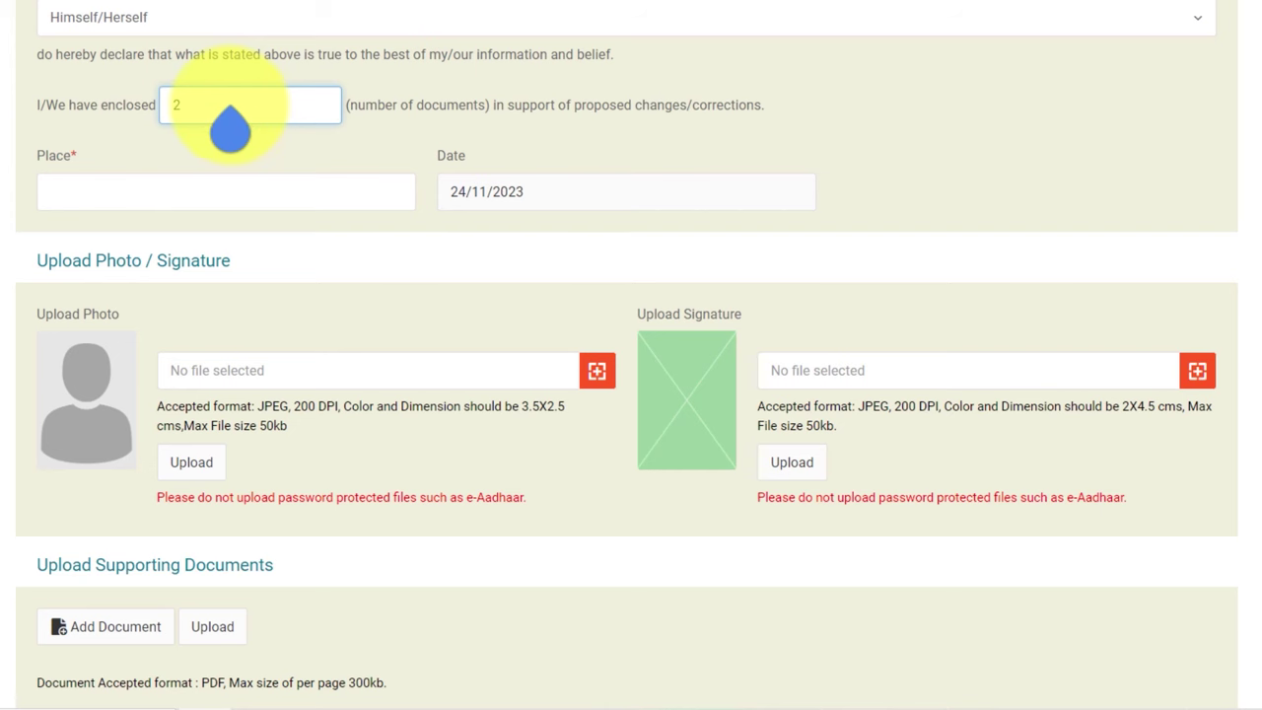
scroll(600, 155, down, 1)
click(212, 87)
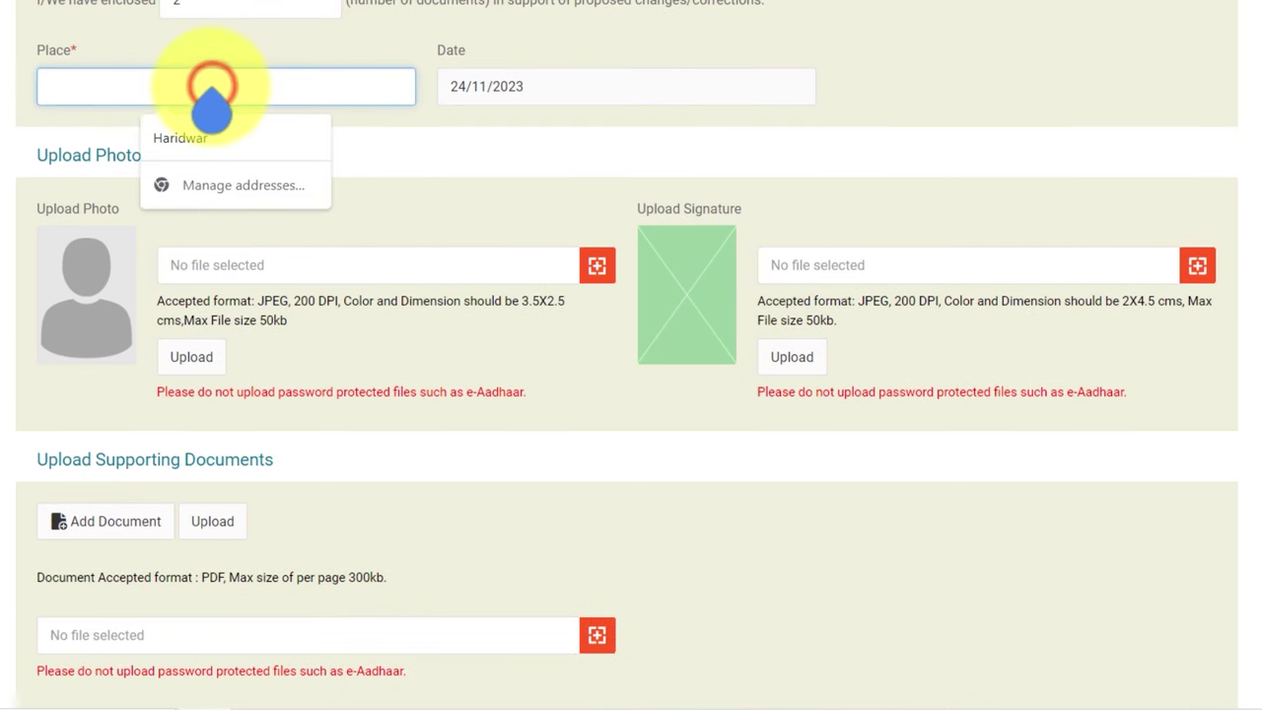
text(HA)
- Upload the applicant's 2.5x3.5 cm photo file under 50KB as the application photo
scroll(237, 178, down, 1)
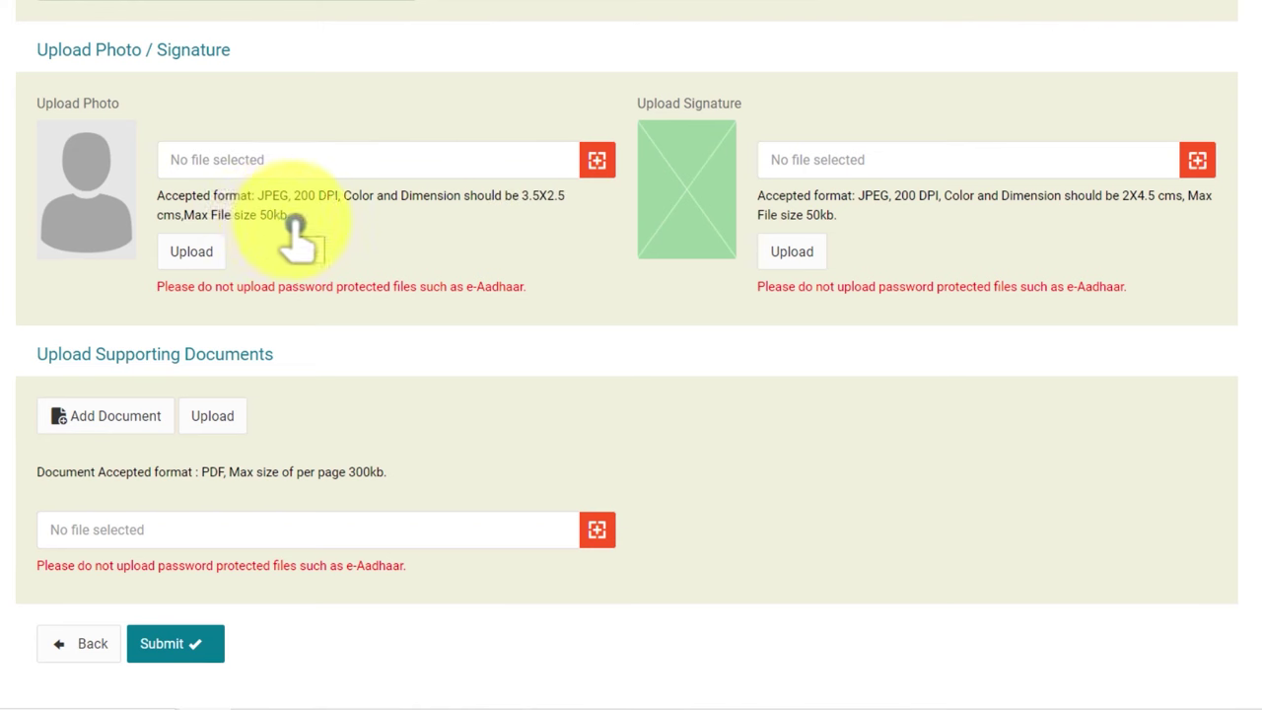
click(596, 160)
click(56, 20)
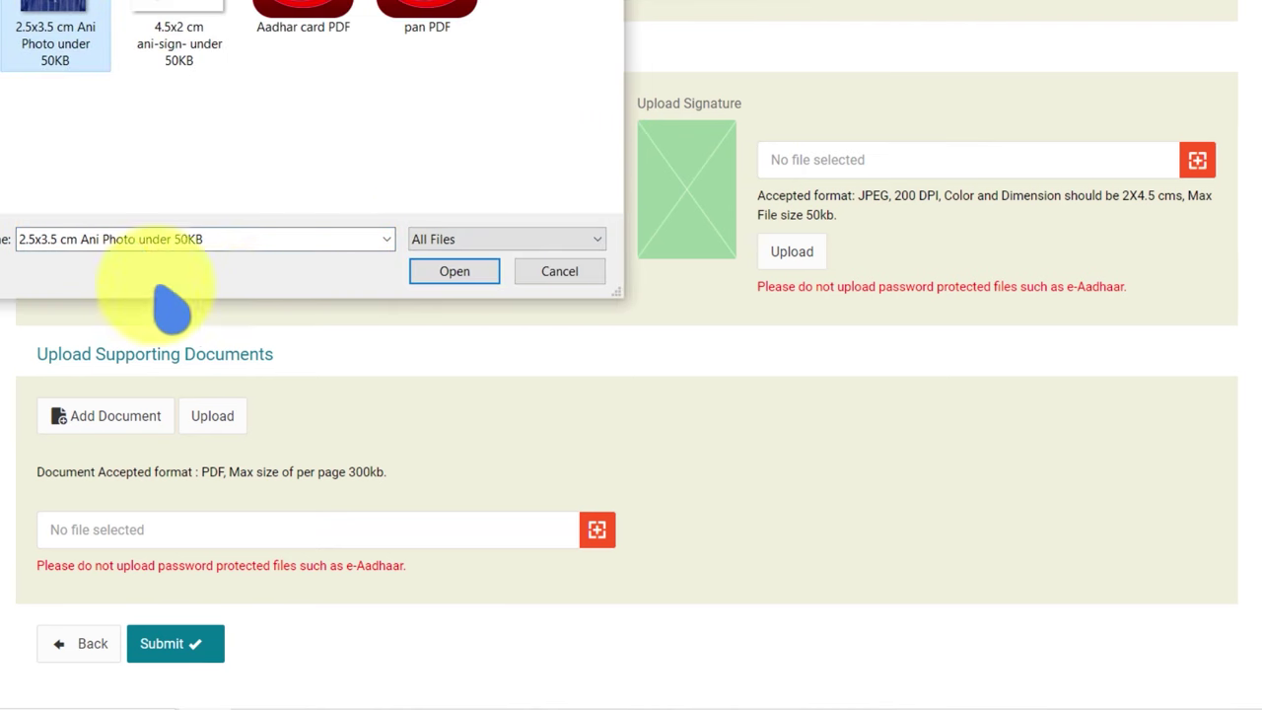
click(450, 268)
click(197, 252)
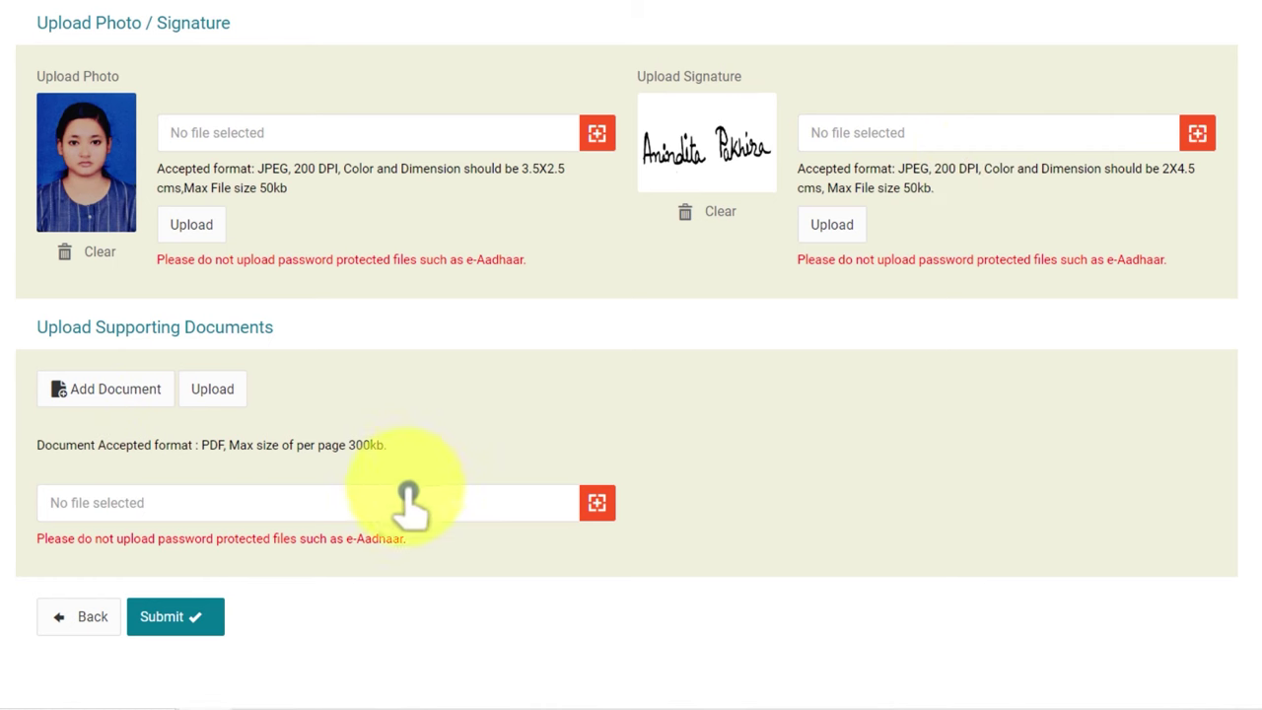
- Upload Aadhar card PDF.pdf and pan PDF.pdf as the two supporting documents and submit the application form
click(597, 502)
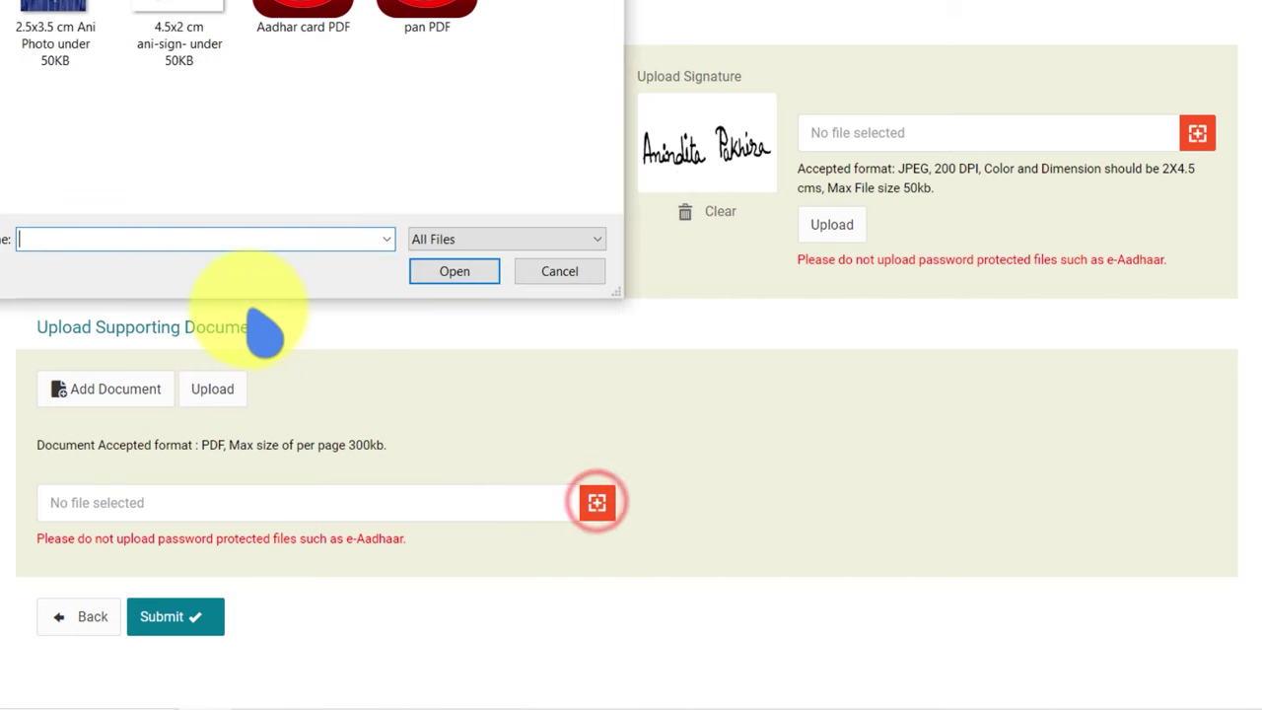
click(451, 272)
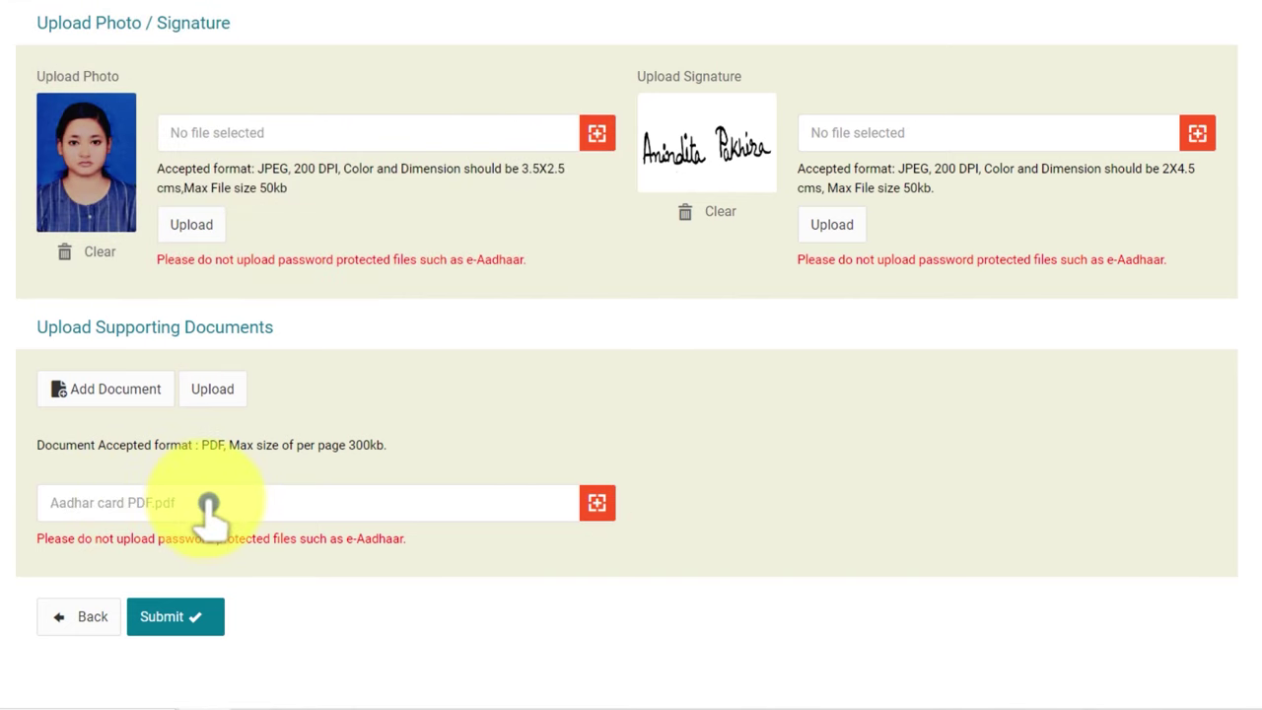
click(116, 389)
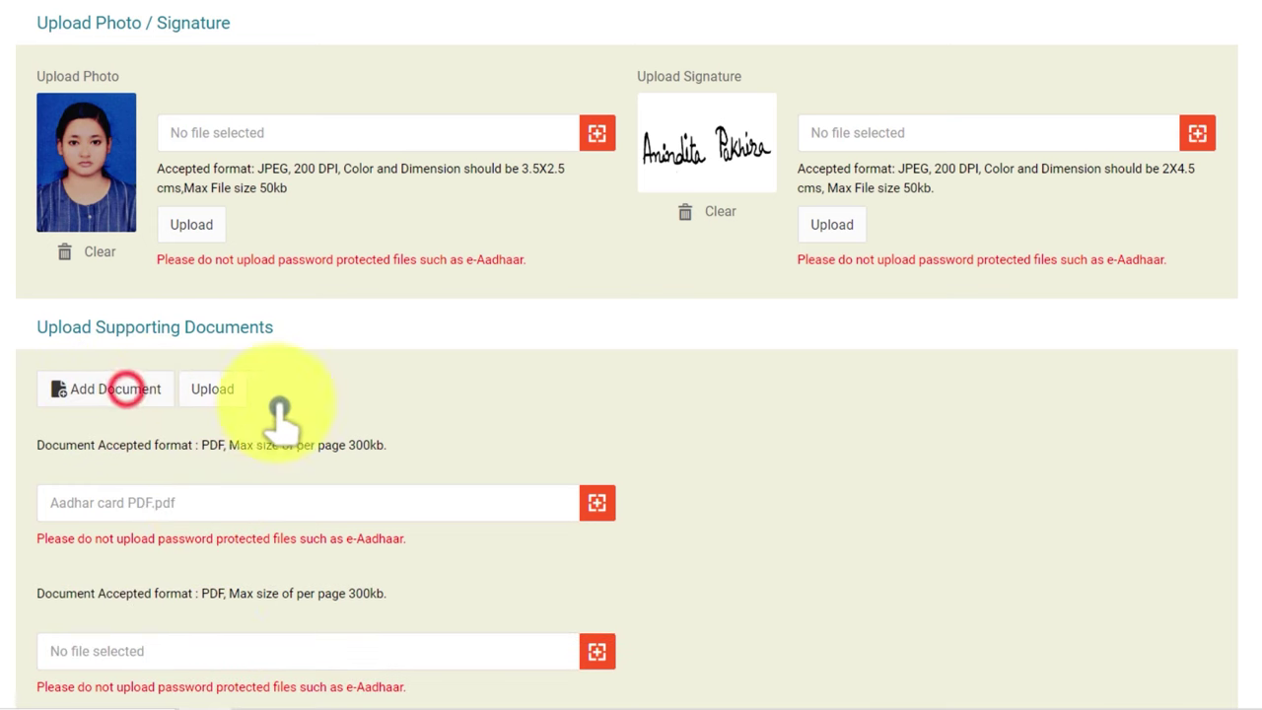
scroll(591, 449, down, 2)
click(597, 441)
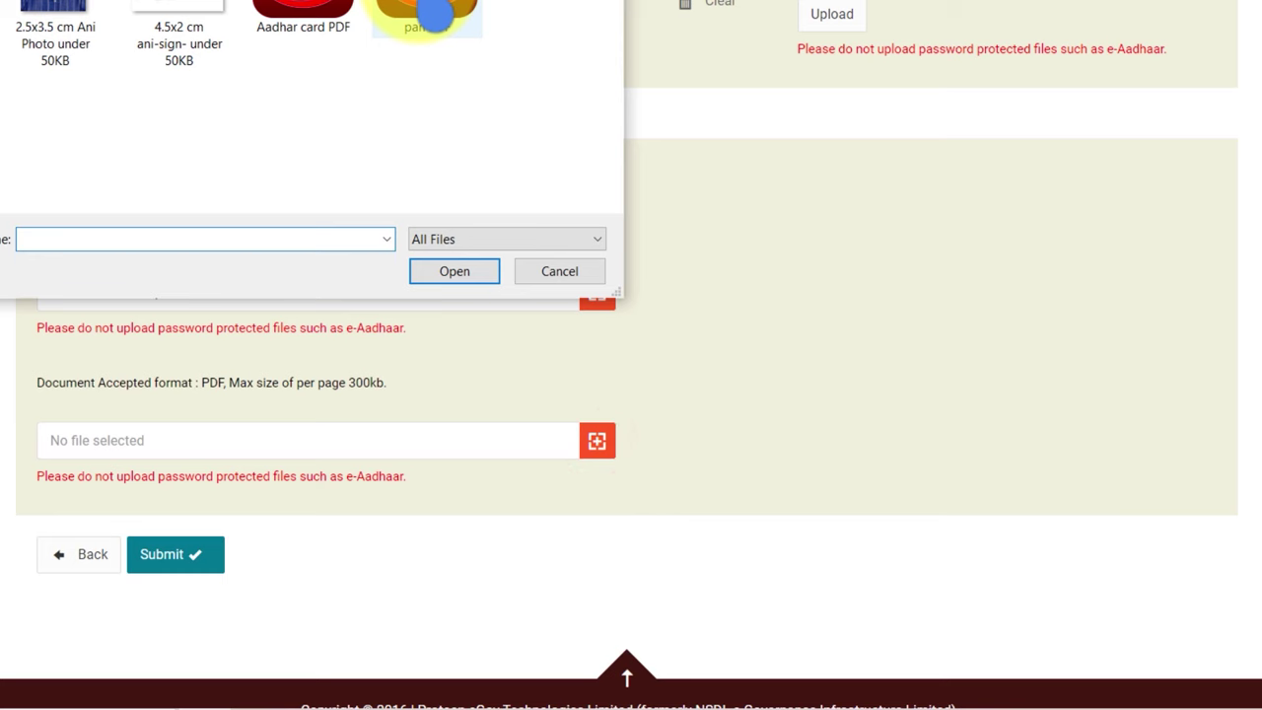
double_click(427, 13)
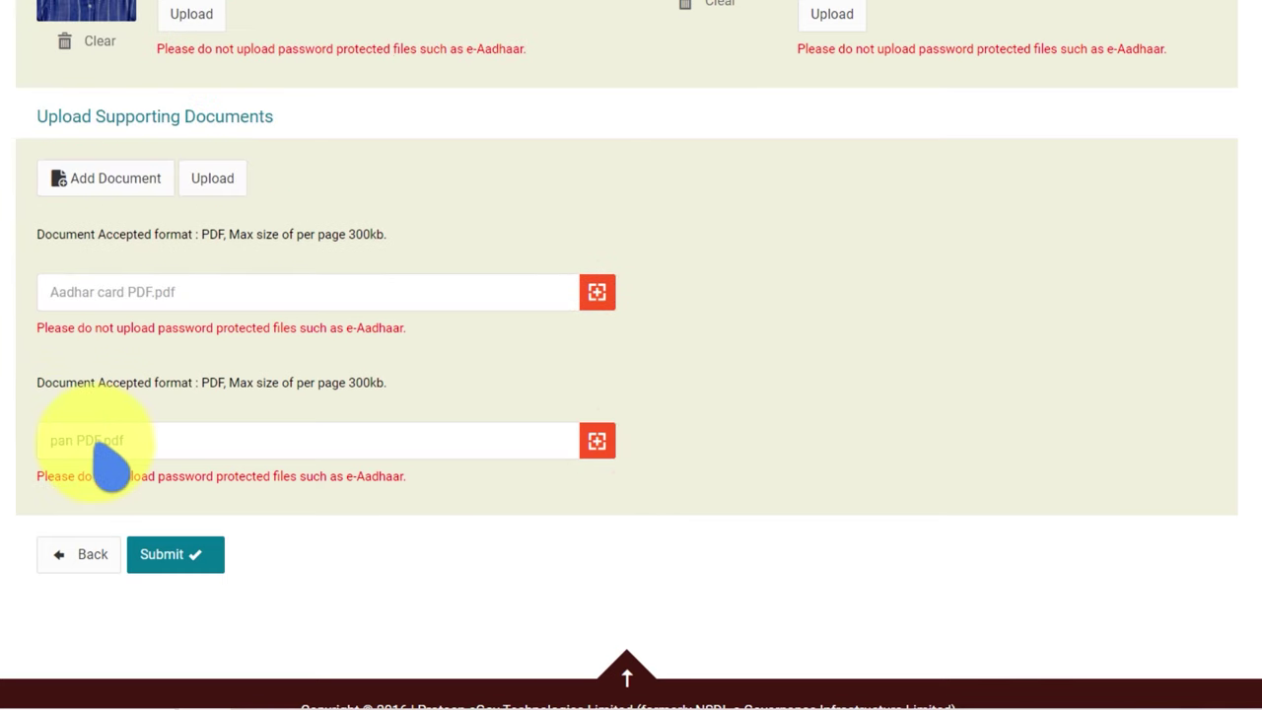
click(227, 179)
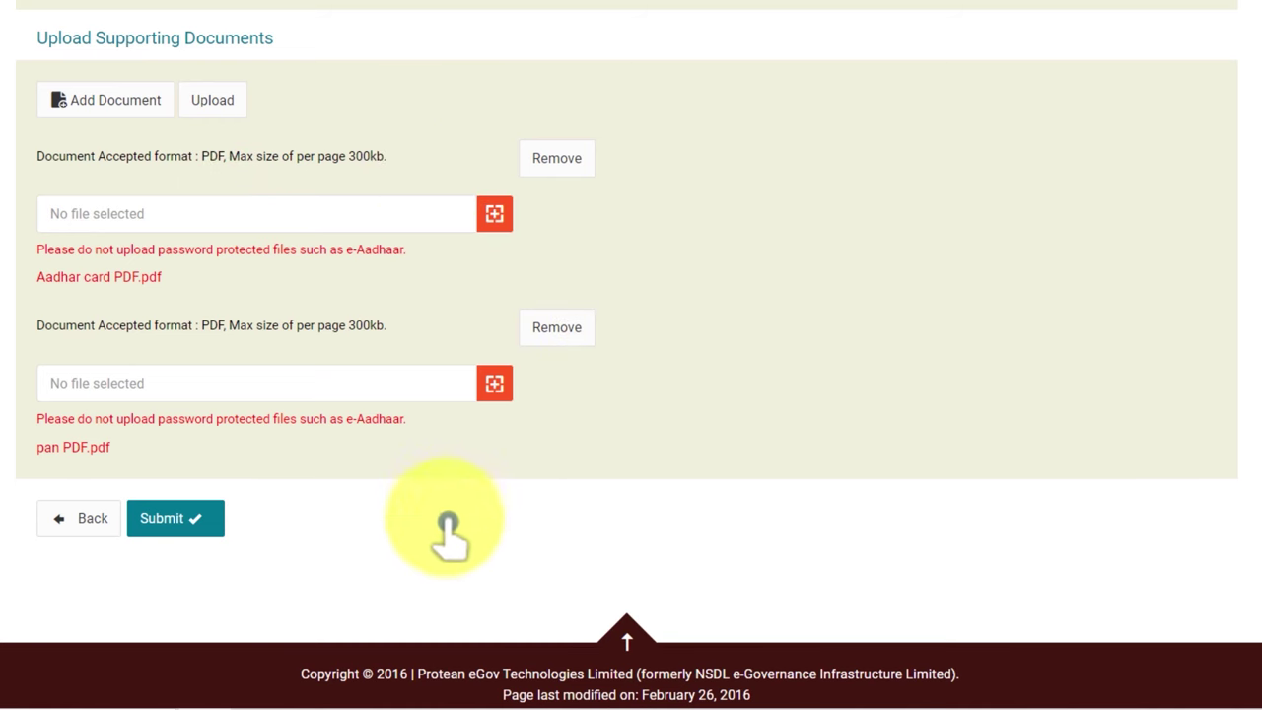
click(162, 518)
- Fill in the first eight digits of the Aadhaar number, check the completed form, and proceed to the mode of payment
click(59, 374)
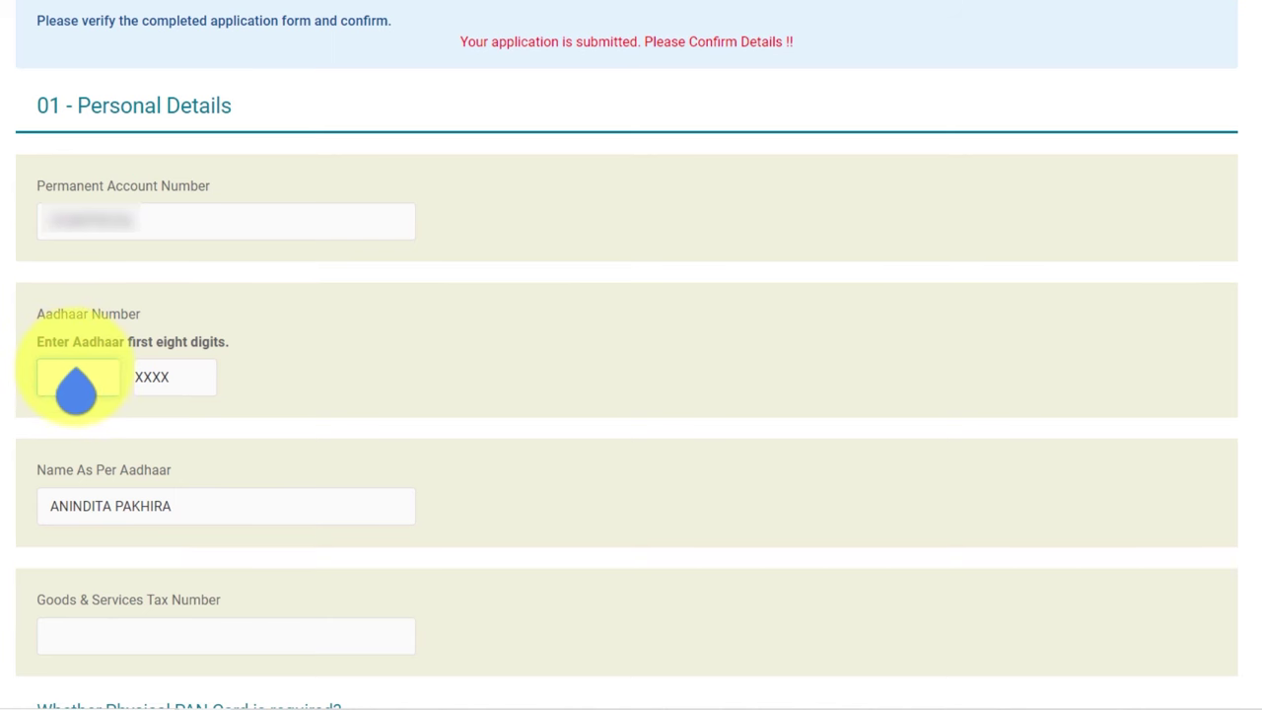
scroll(361, 260, down, 10)
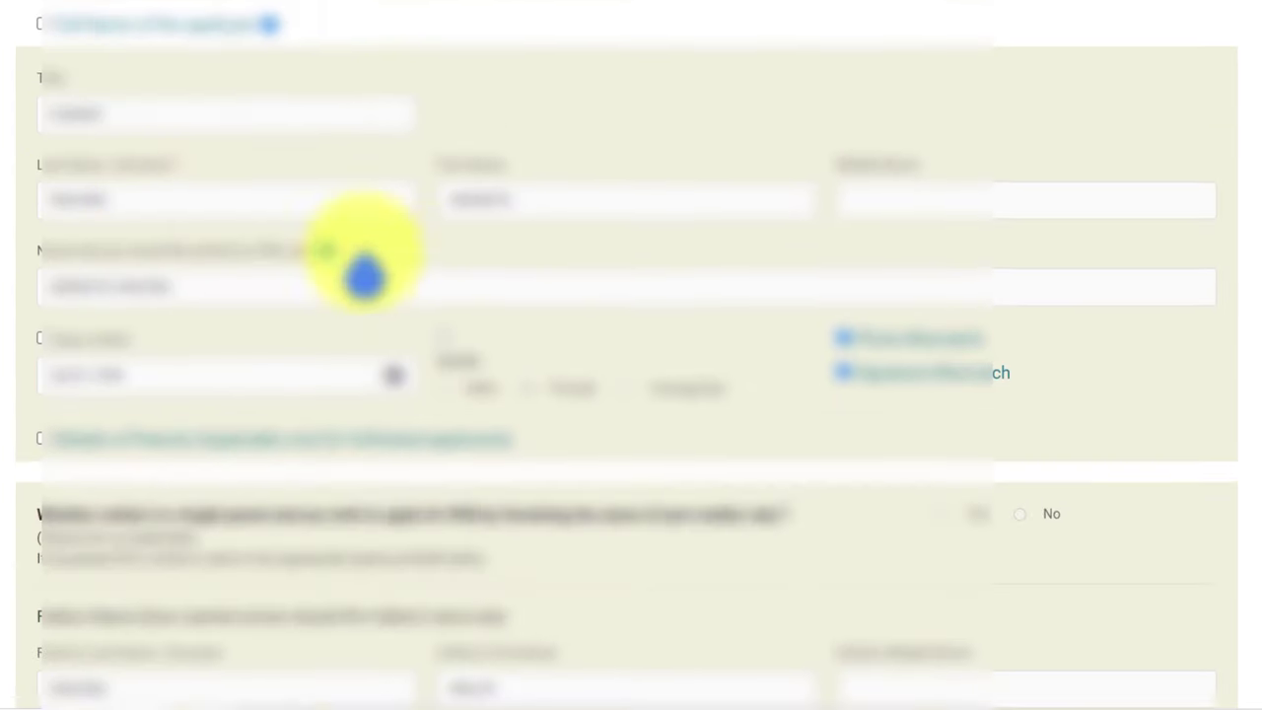
scroll(534, 271, down, 20)
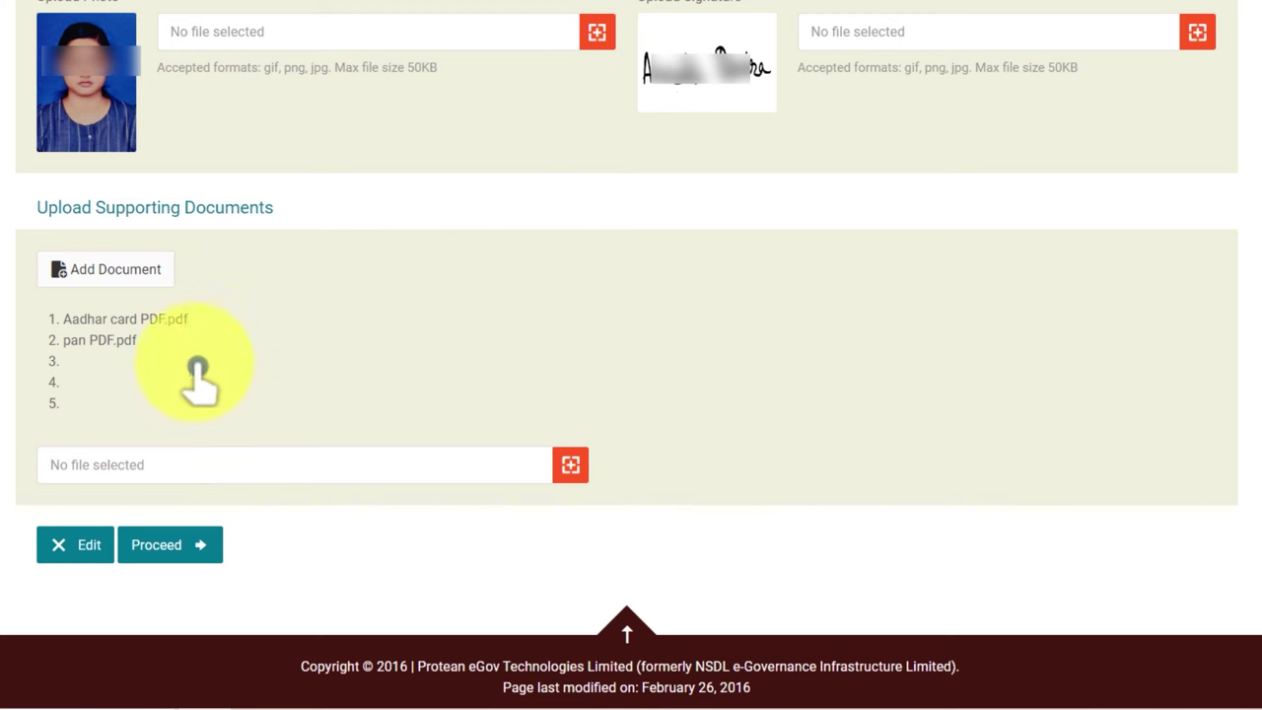
click(176, 545)
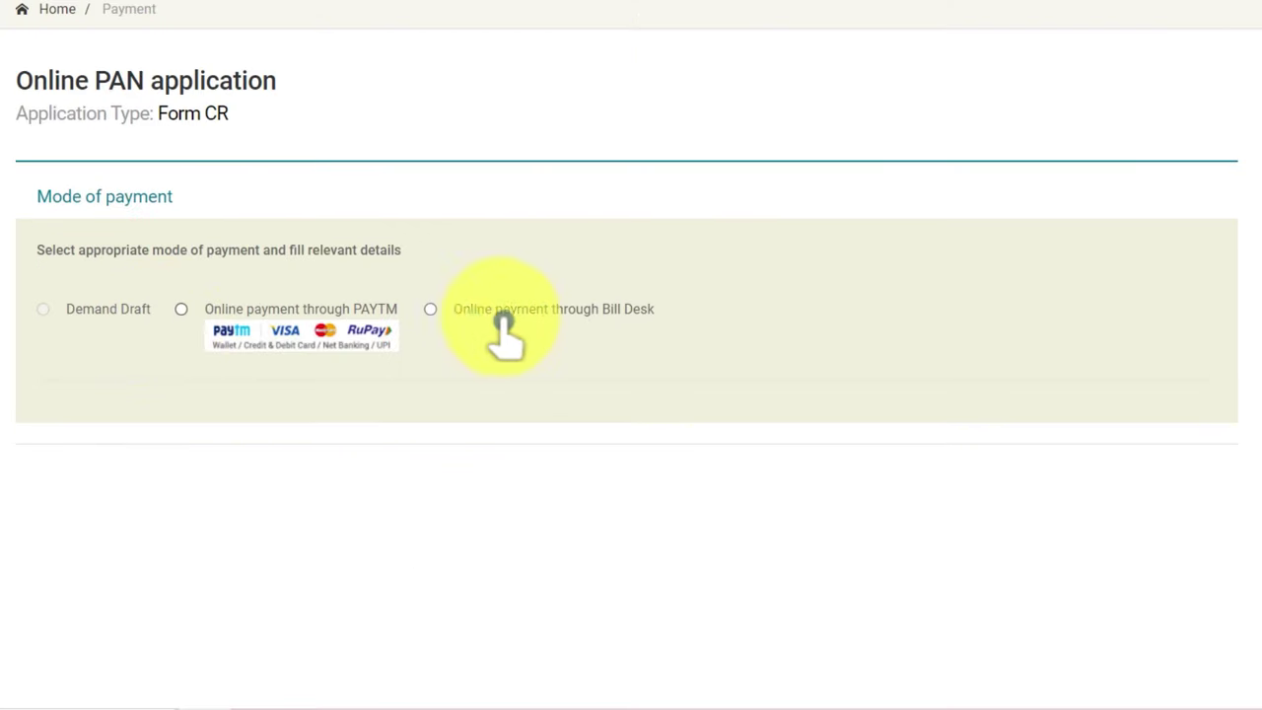